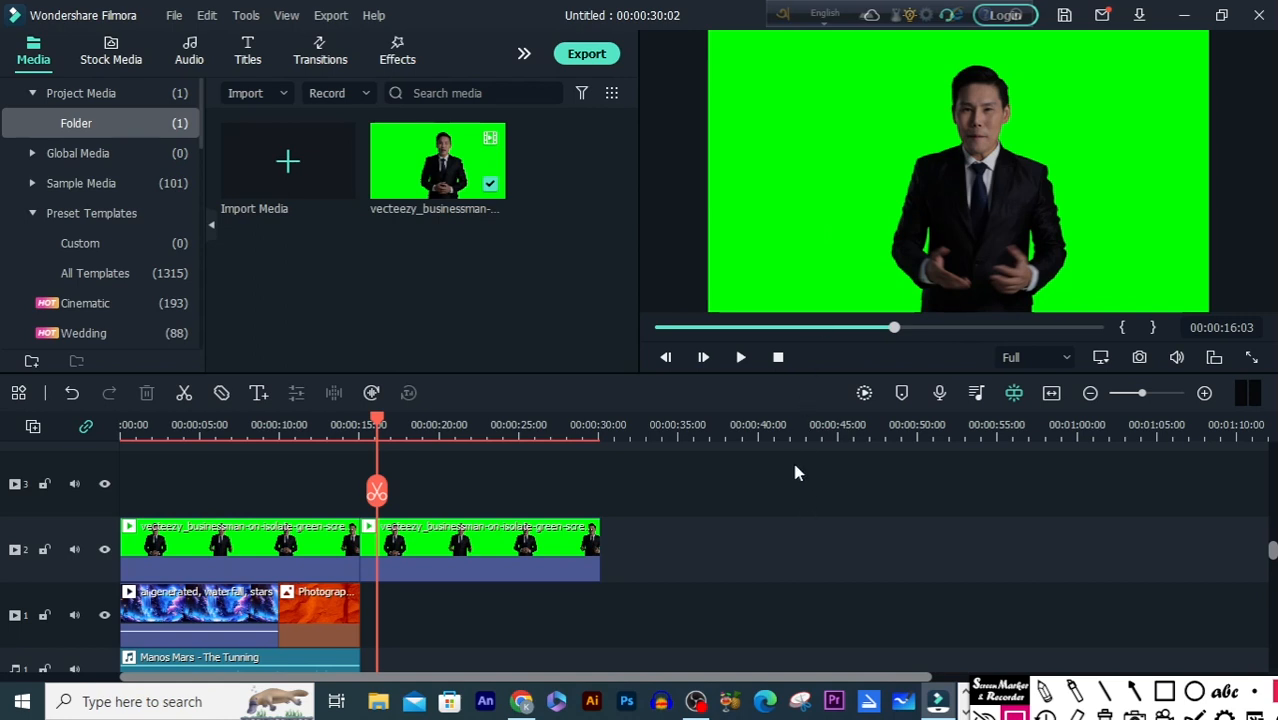
# Step: Play the unkeyed second half of the timeline and the keyed opening section to compare them
pyautogui.press('space')
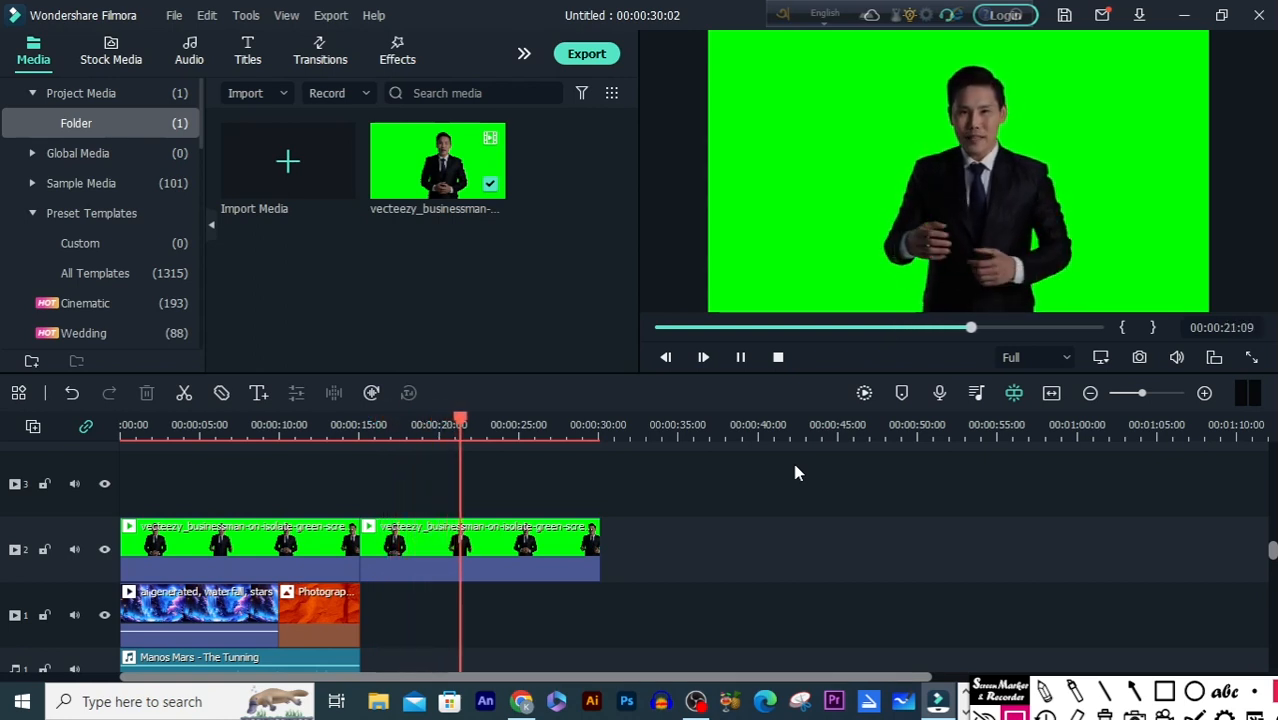
pyautogui.press('space')
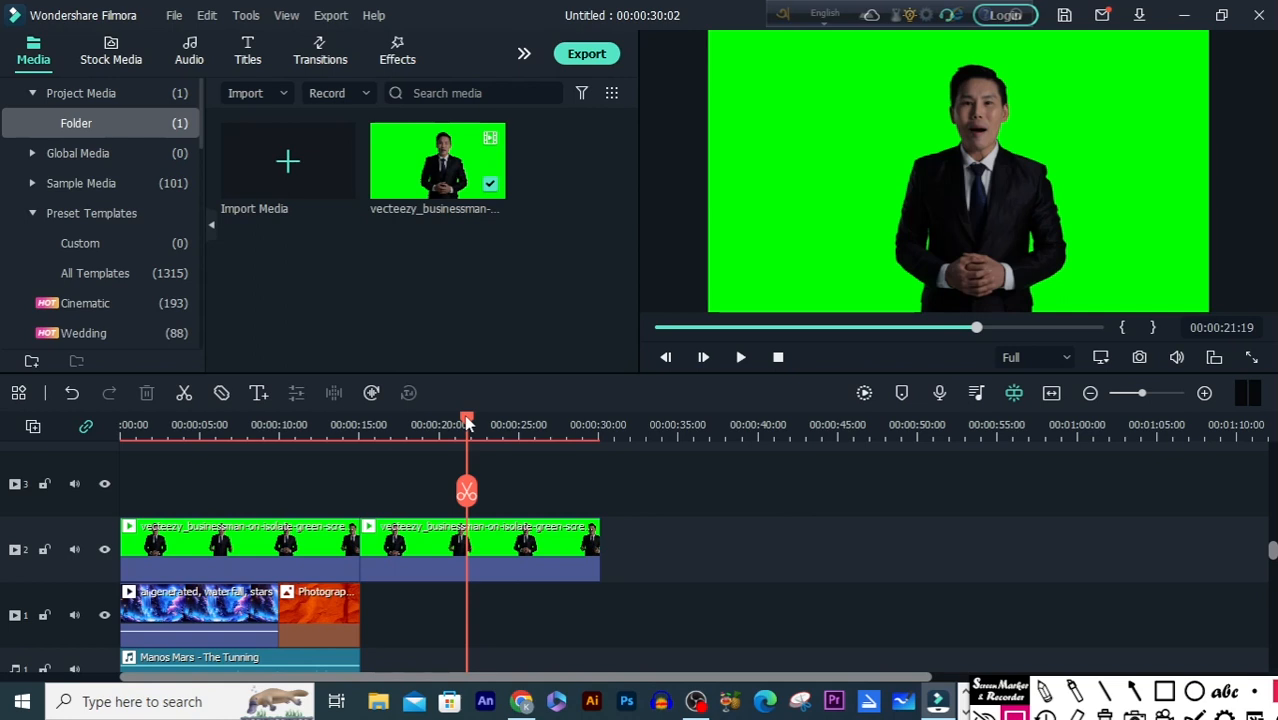
pyautogui.moveTo(467, 424); pyautogui.dragTo(51, 485)
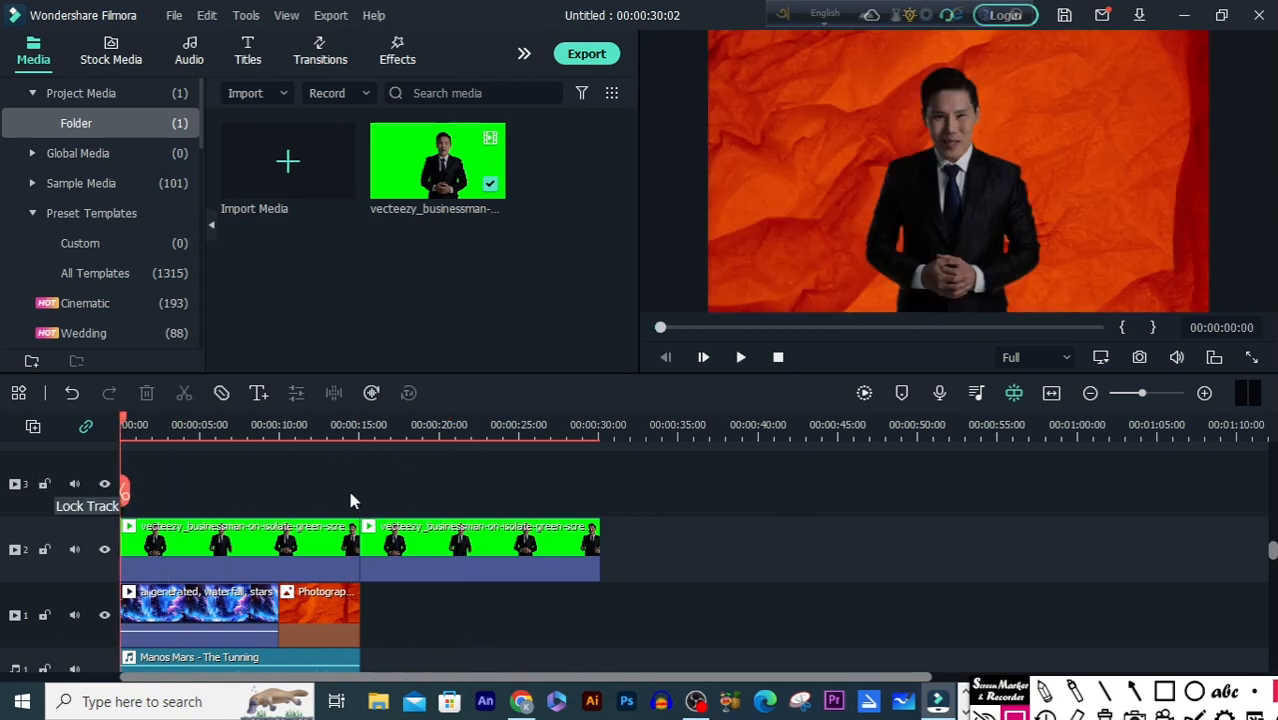
pyautogui.press('space')
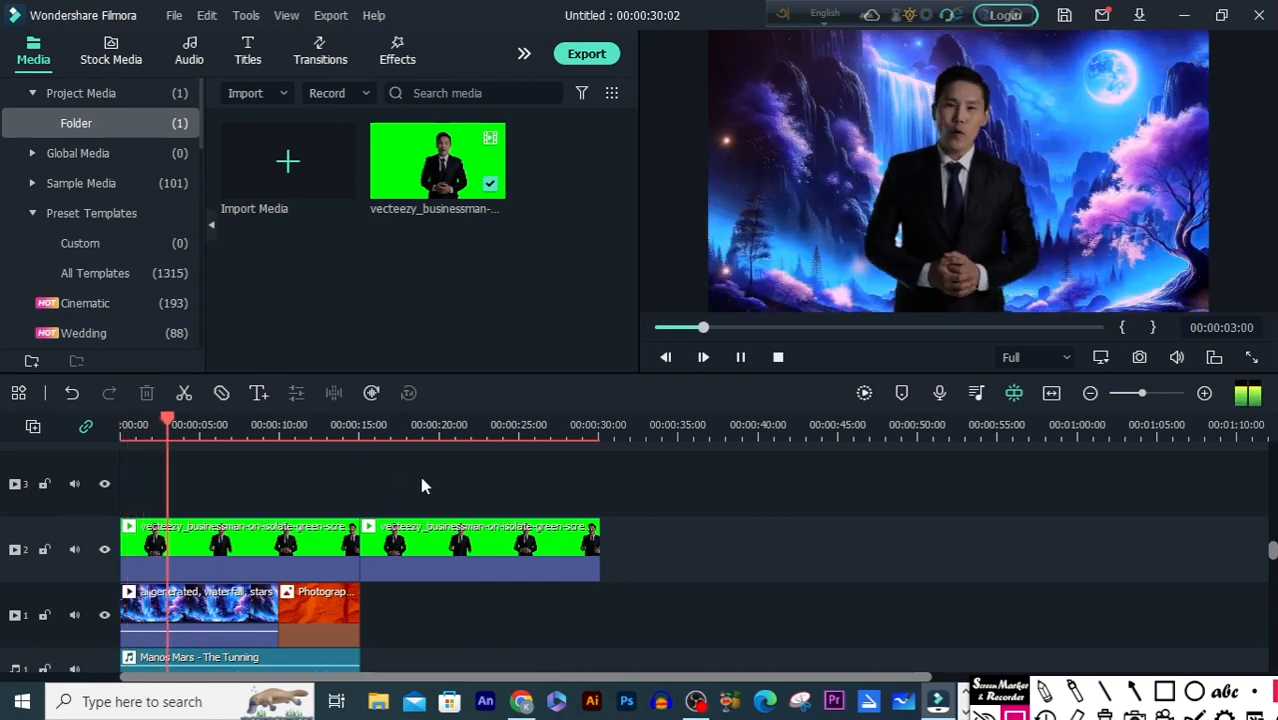
pyautogui.press('space')
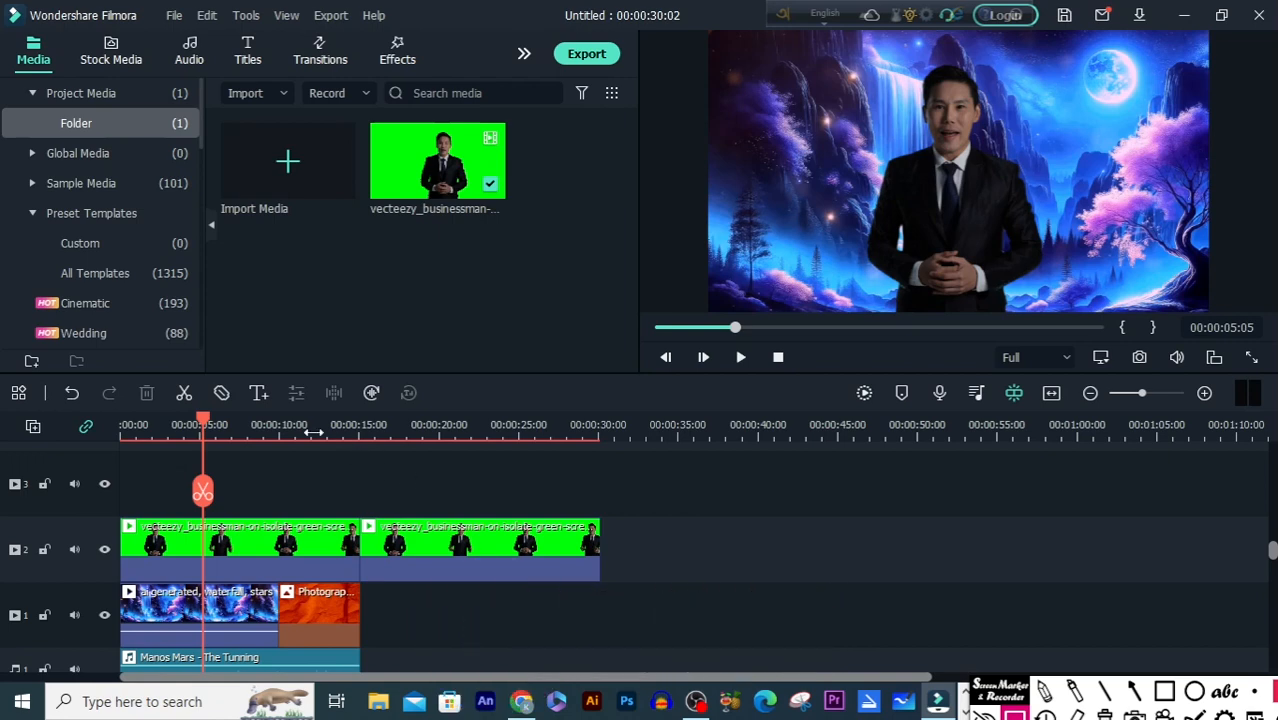
pyautogui.moveTo(210, 424); pyautogui.dragTo(423, 510)
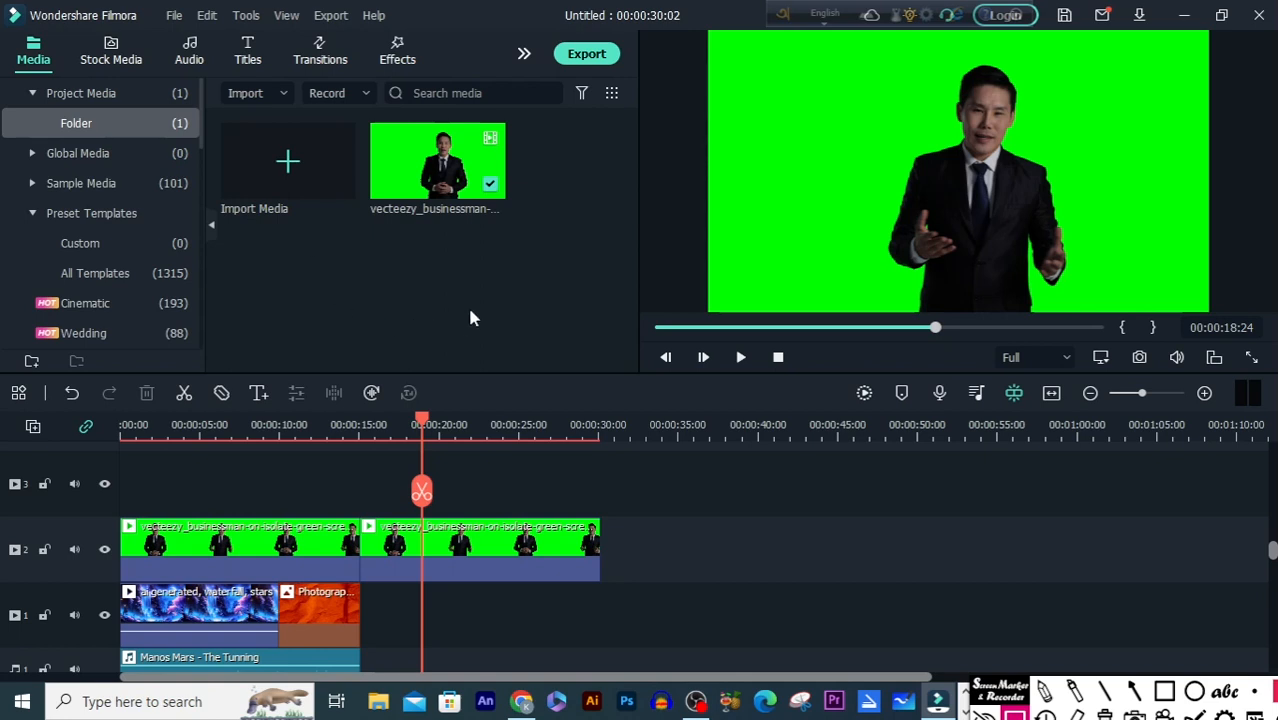
# Step: Import the vecteezy businessman green-screen video from the Downloads folder into the project media
pyautogui.click(306, 180)
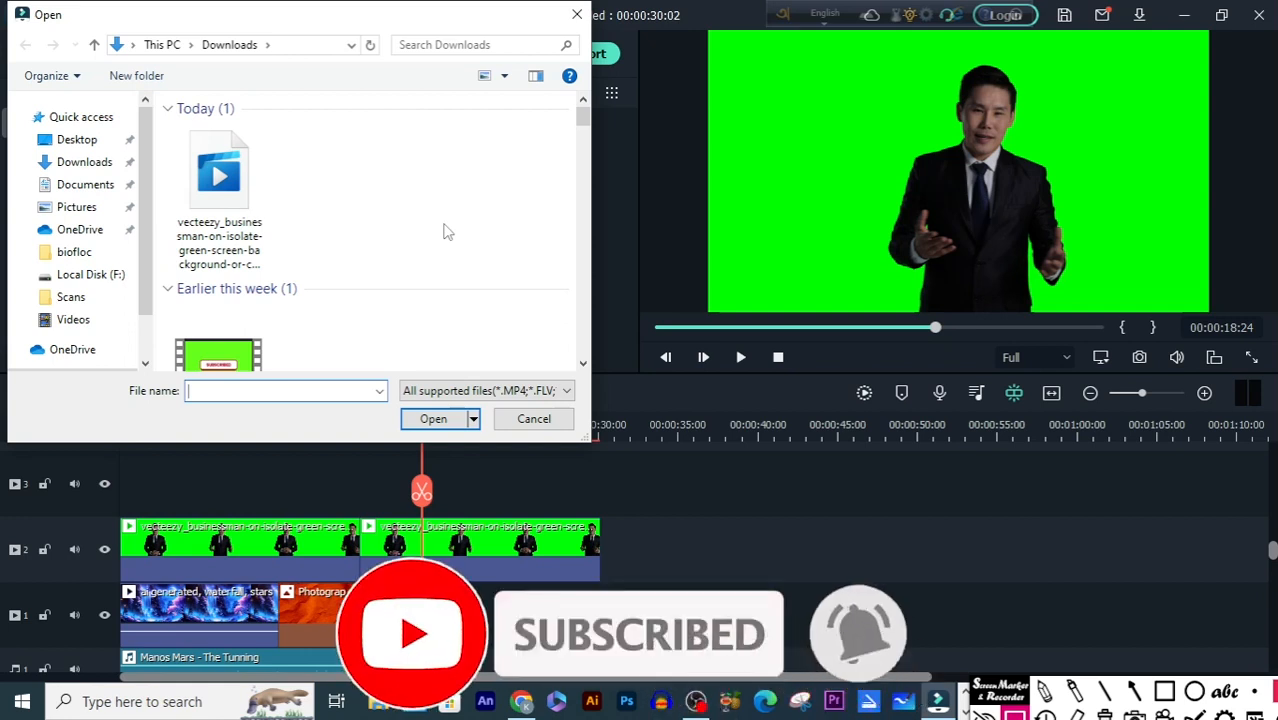
pyautogui.click(228, 200)
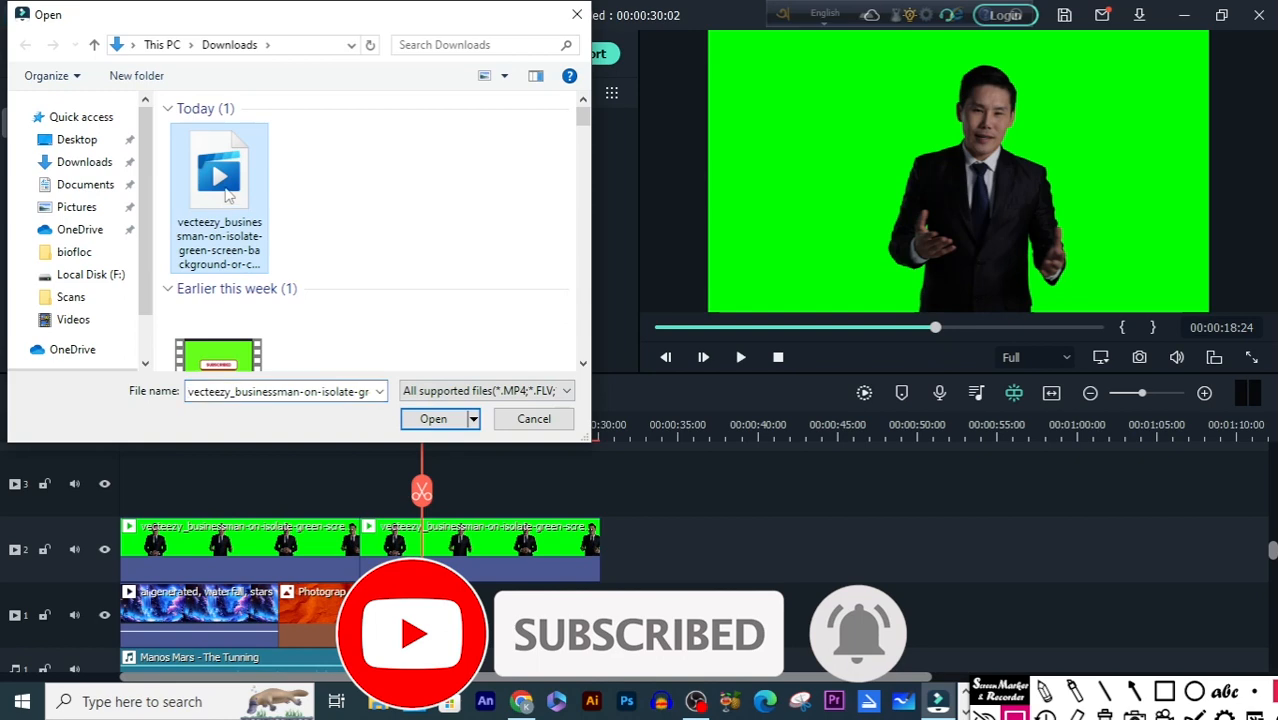
pyautogui.click(441, 426)
pyautogui.click(836, 200)
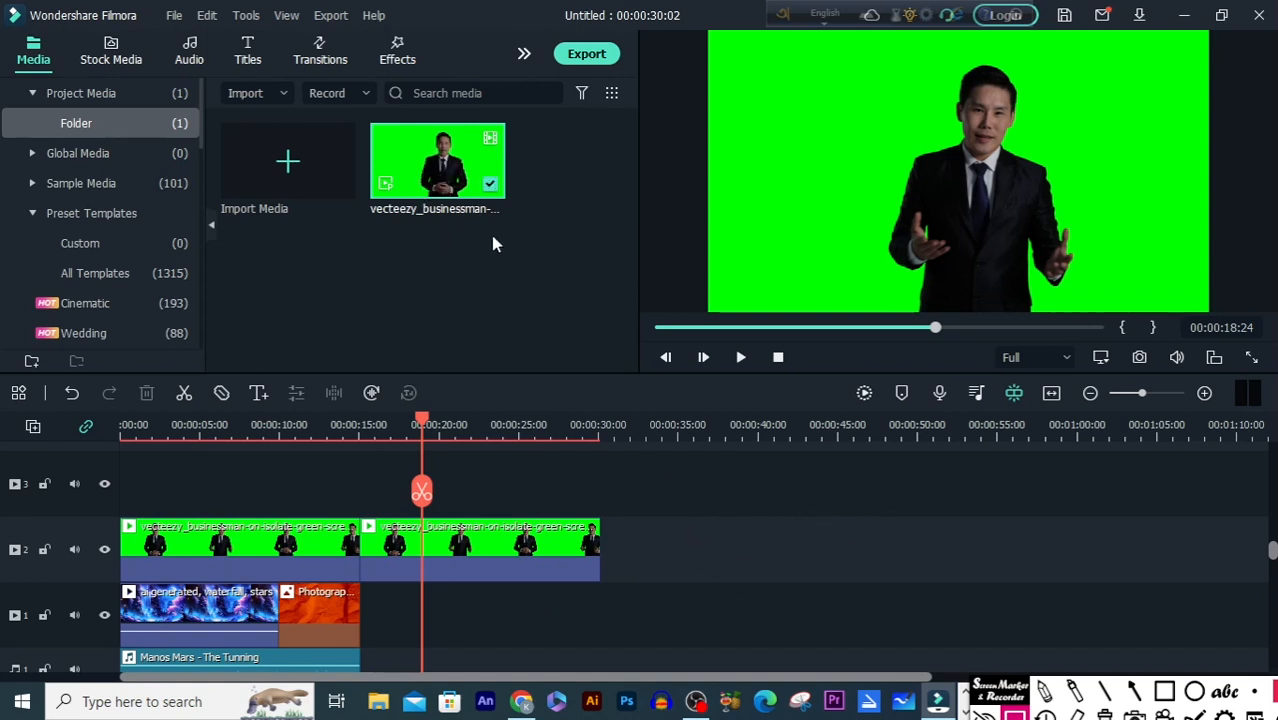
# Step: Place another copy of the businessman clip on video track 2 beyond the existing clips, without changing the project settings, and delete it
pyautogui.moveTo(440, 165); pyautogui.dragTo(666, 550)
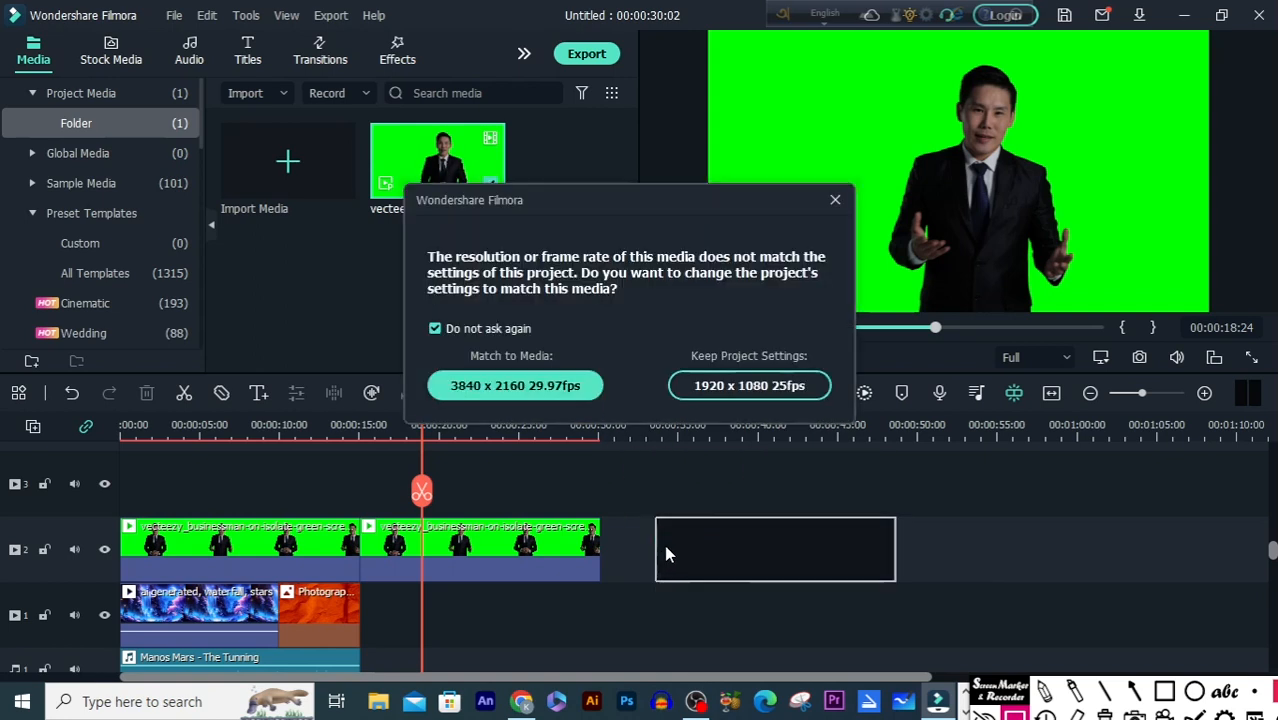
pyautogui.click(835, 200)
pyautogui.moveTo(430, 425); pyautogui.dragTo(775, 545)
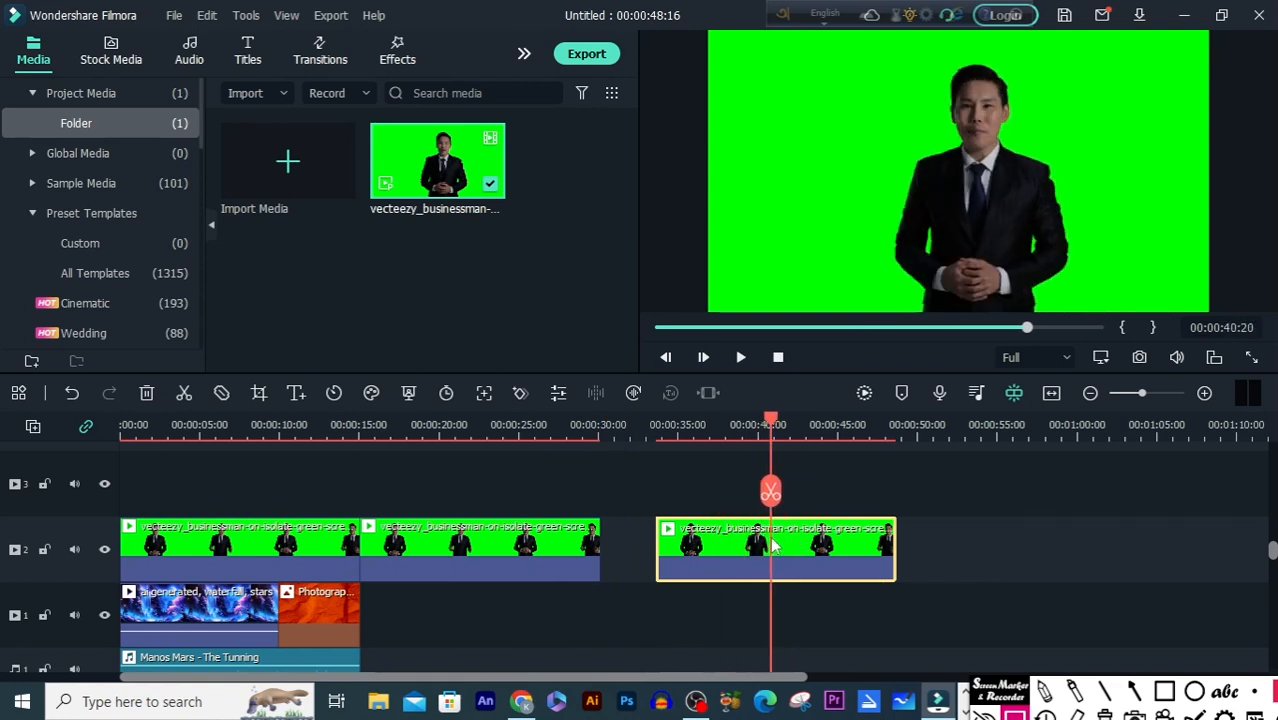
pyautogui.press('Delete')
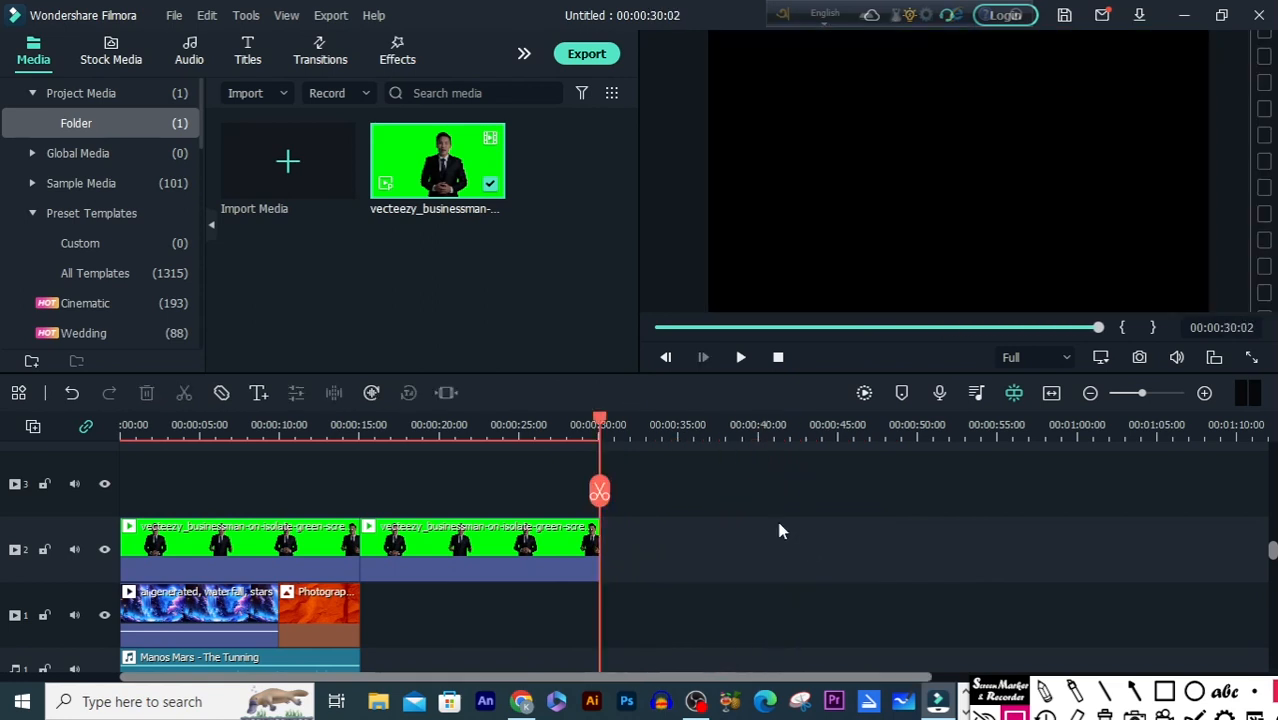
# Step: Enable Chroma Key on the second businessman clip on track 2, keeping green as the key colour
pyautogui.moveTo(601, 423); pyautogui.dragTo(499, 440)
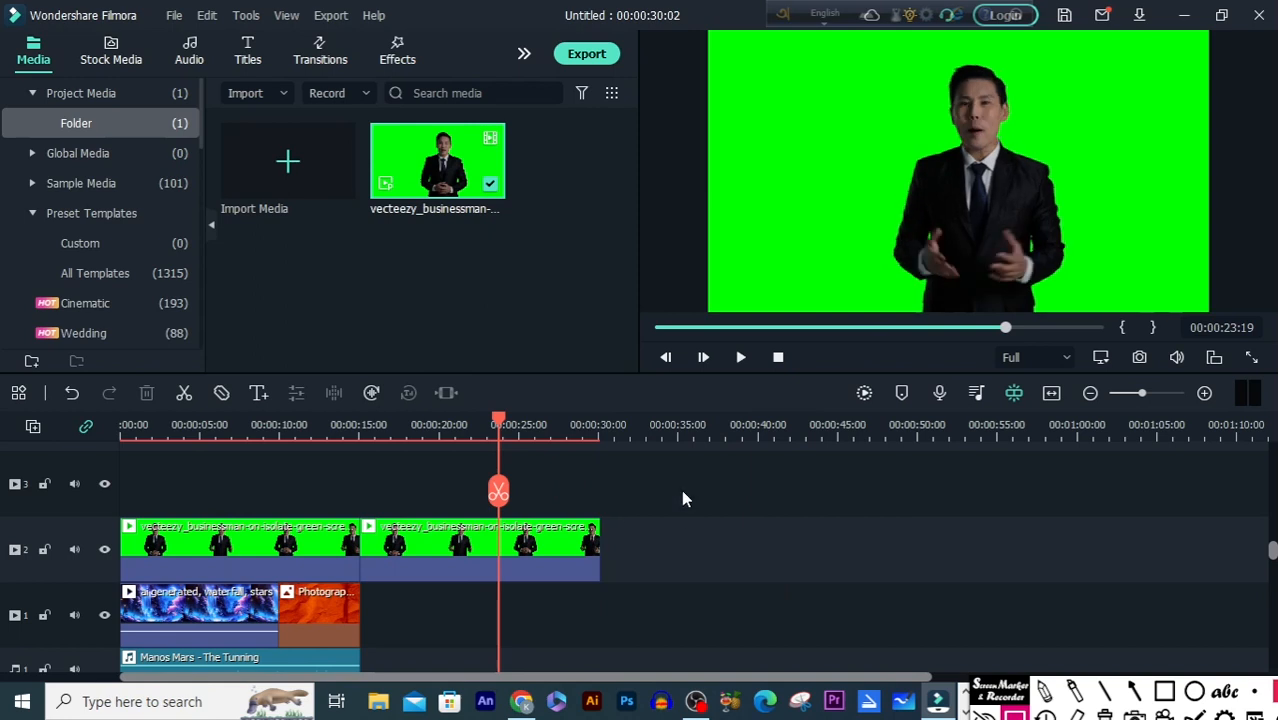
pyautogui.doubleClick(556, 544)
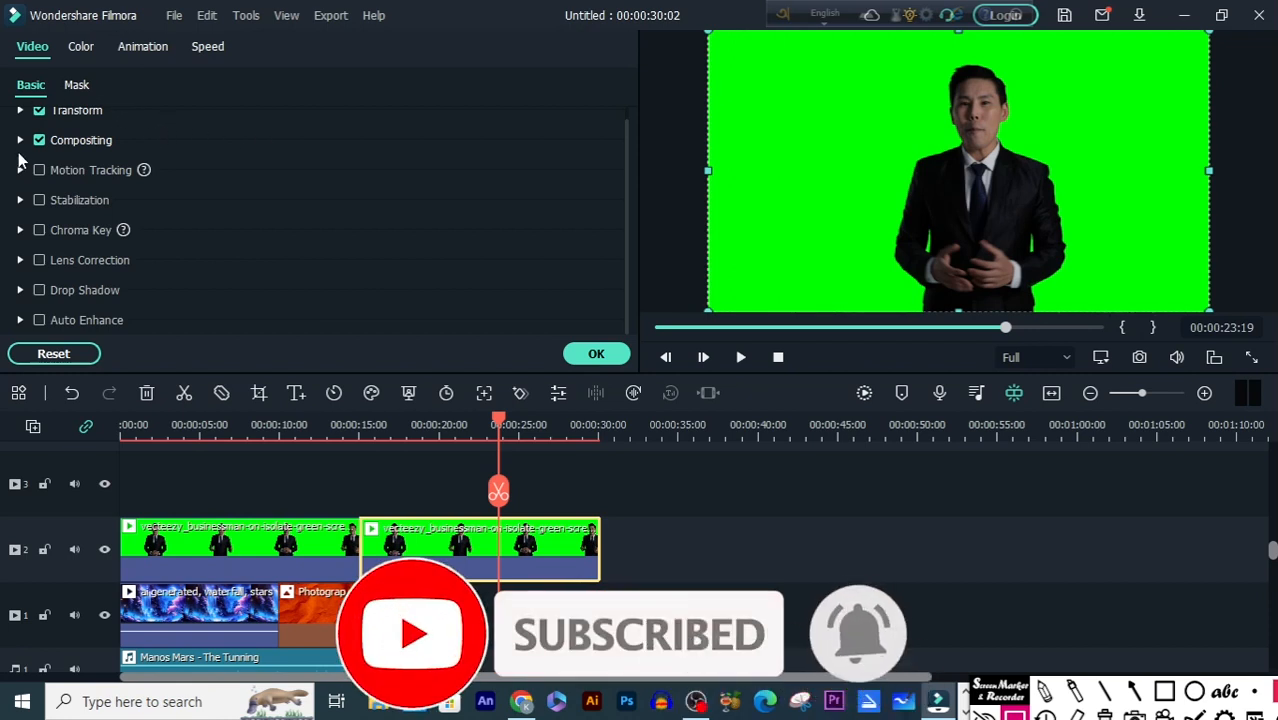
pyautogui.click(39, 231)
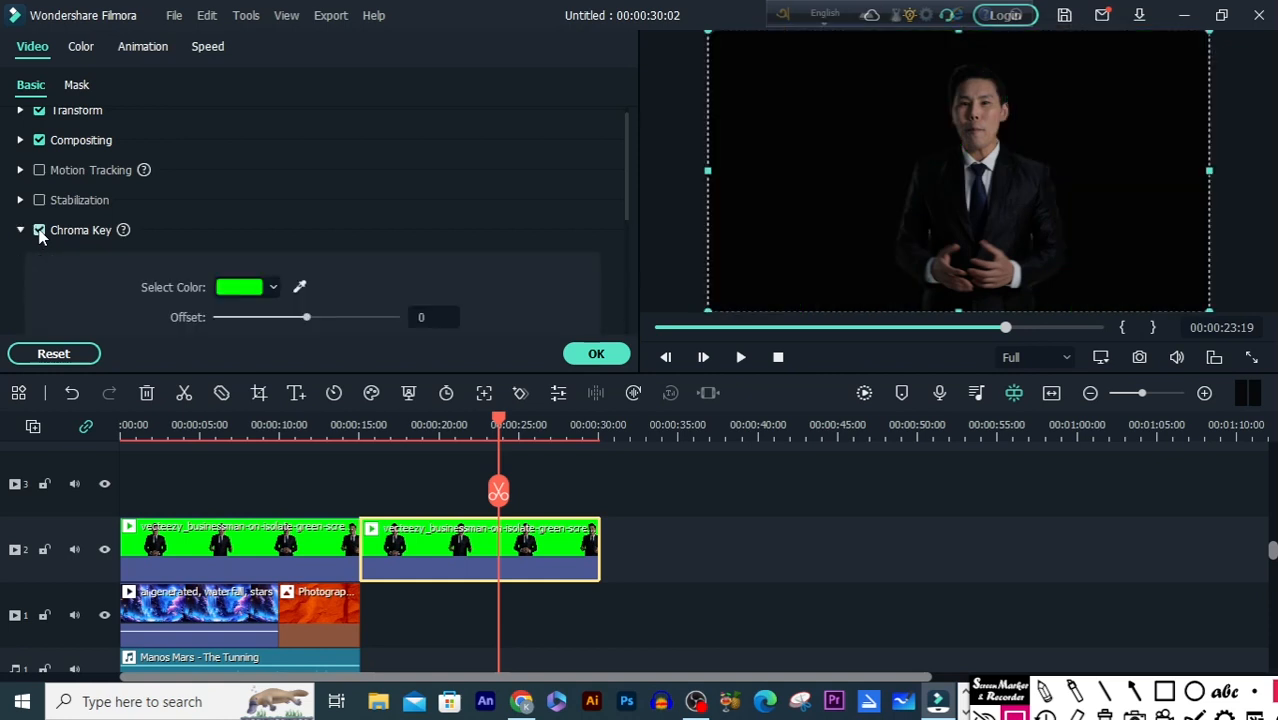
pyautogui.scroll(-2, 208, 202)
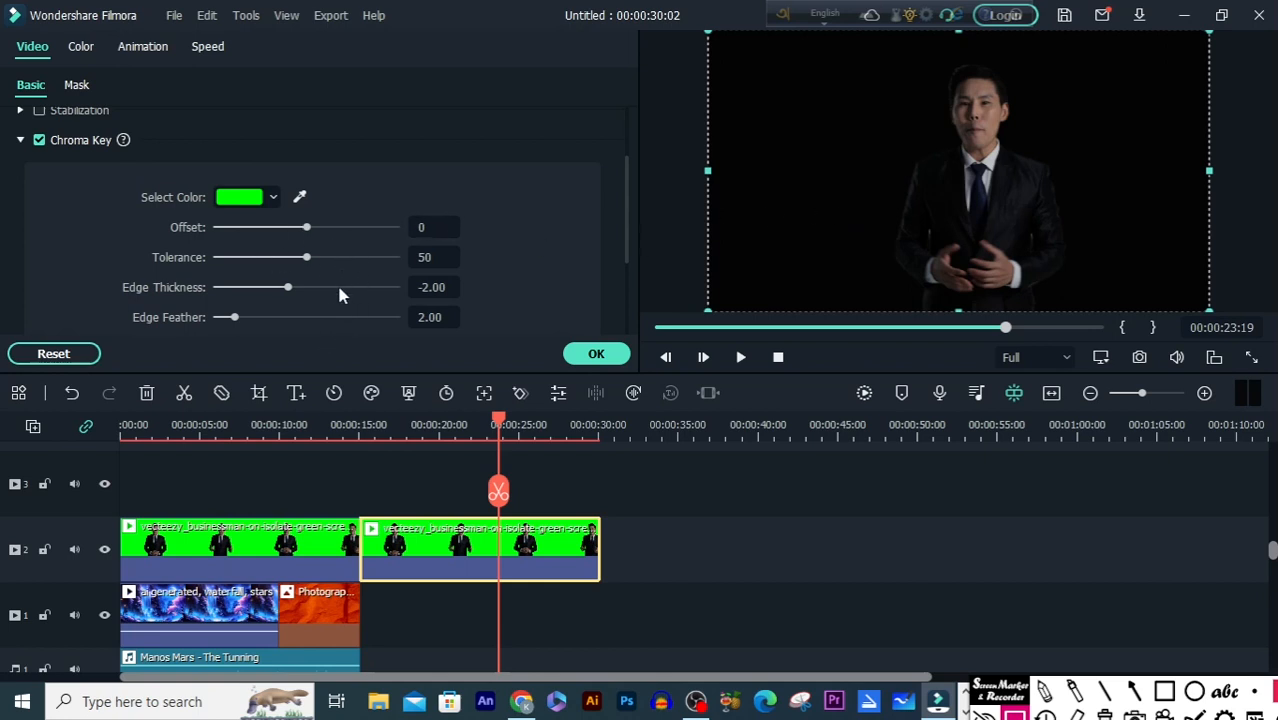
pyautogui.scroll(-2, 539, 227)
pyautogui.scroll(2, 560, 197)
# Step: Play the second businessman clip from about 16 seconds to check the keyed background, and close its properties
pyautogui.moveTo(502, 427); pyautogui.dragTo(383, 430)
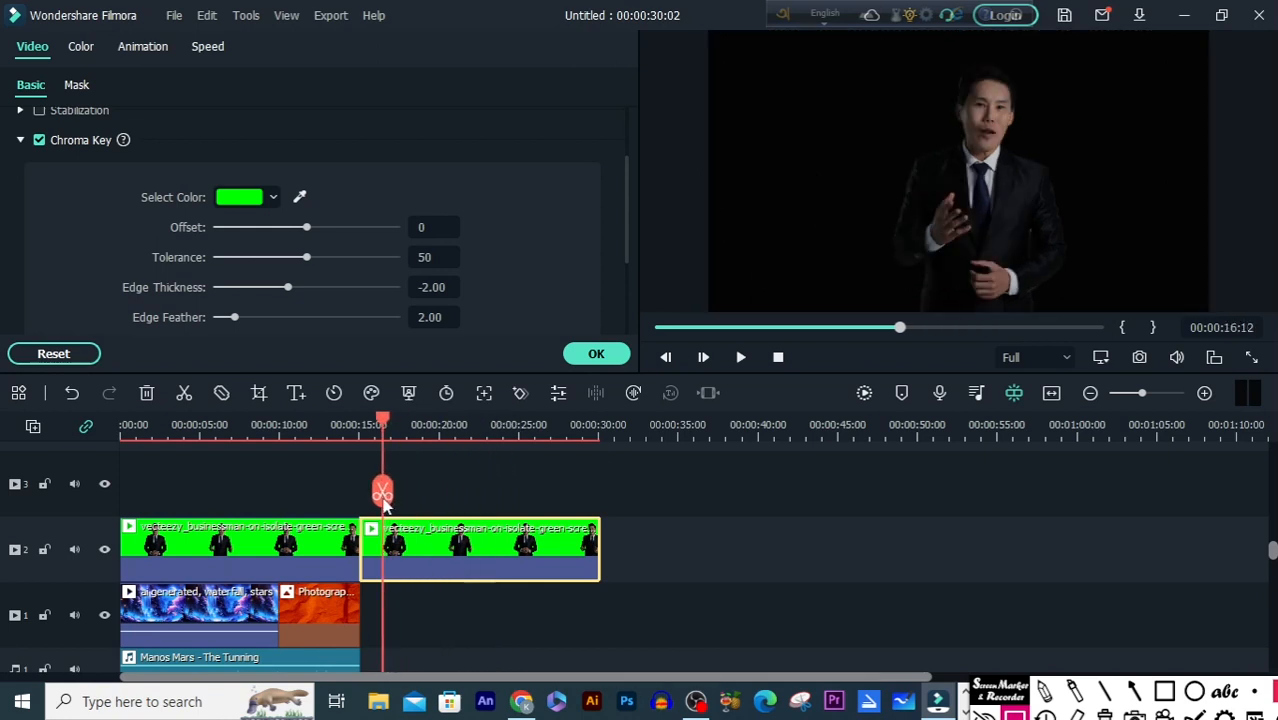
pyautogui.press('space')
pyautogui.scroll(1, 788, 505)
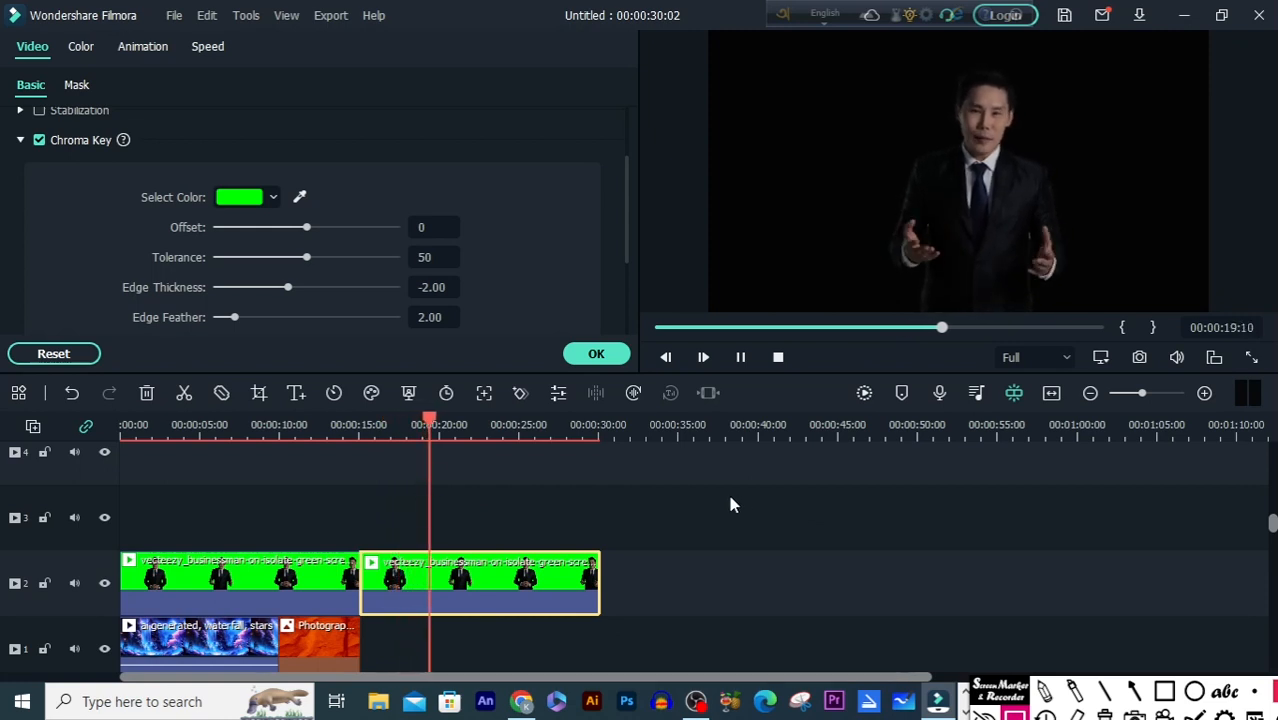
pyautogui.press('space')
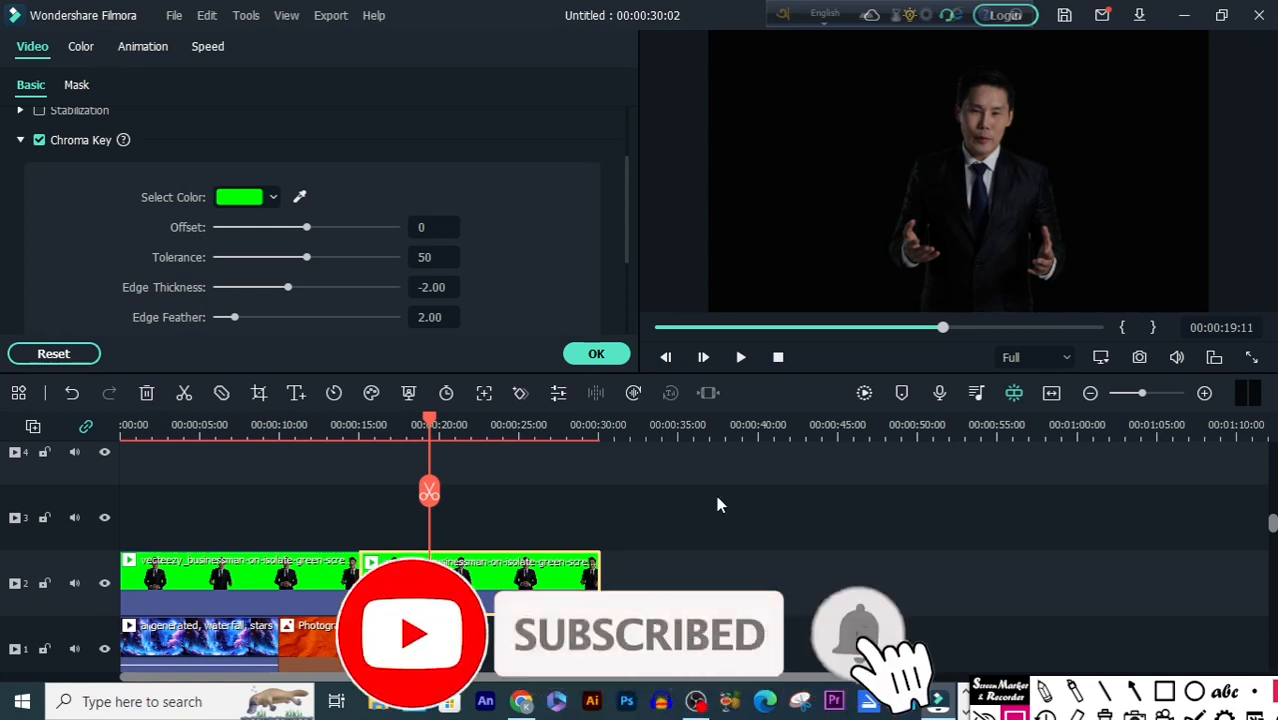
pyautogui.click(677, 518)
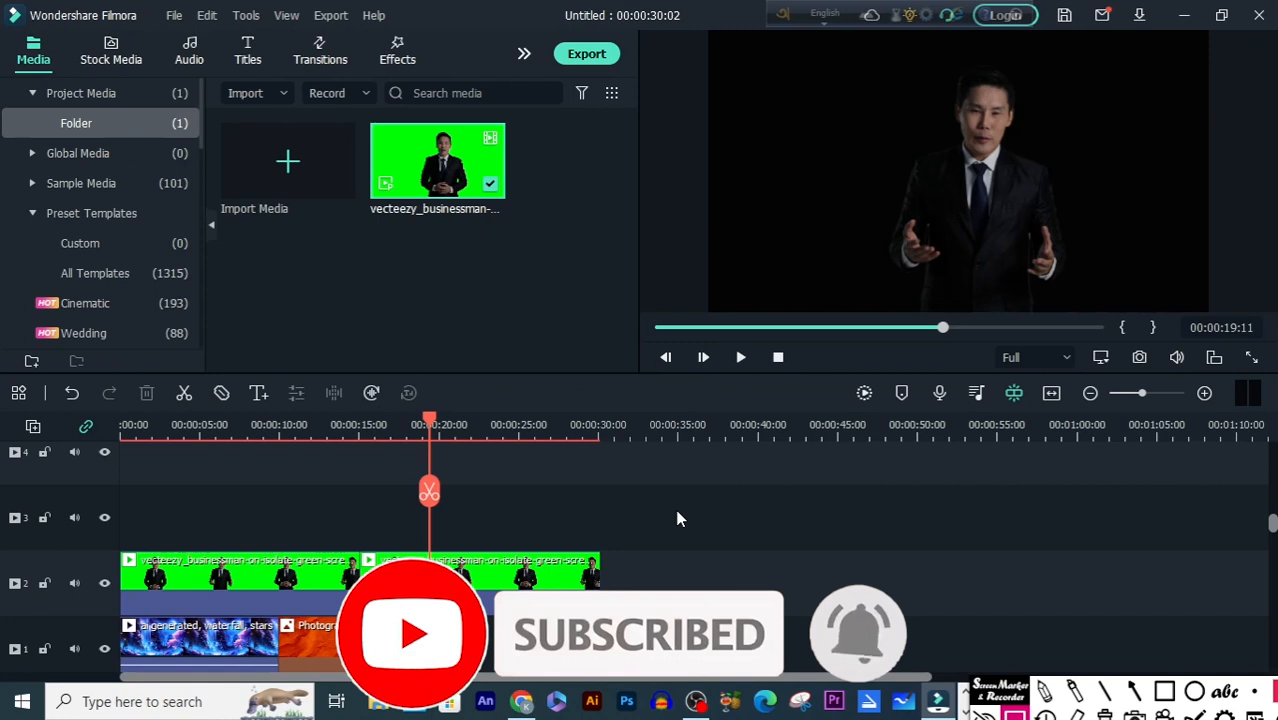
# Step: Download the 4K red particles video from the Pixabay stock videos at maximum resolution
pyautogui.click(111, 50)
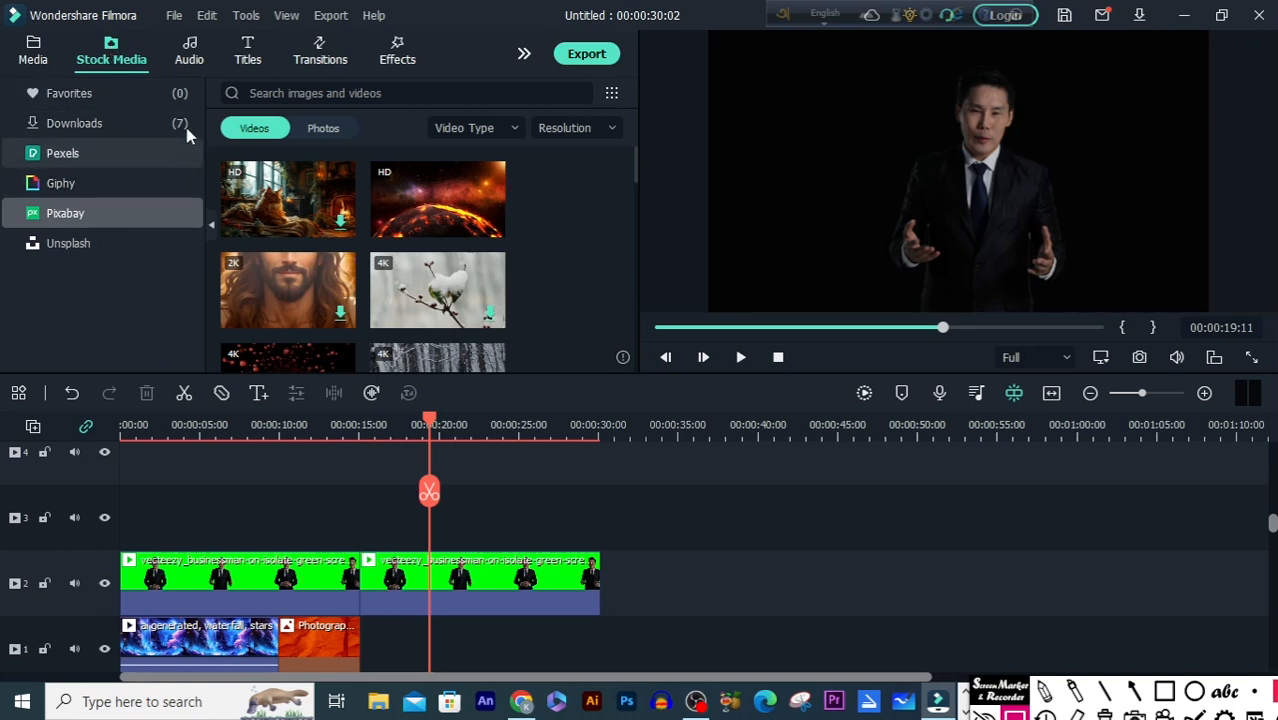
pyautogui.click(108, 135)
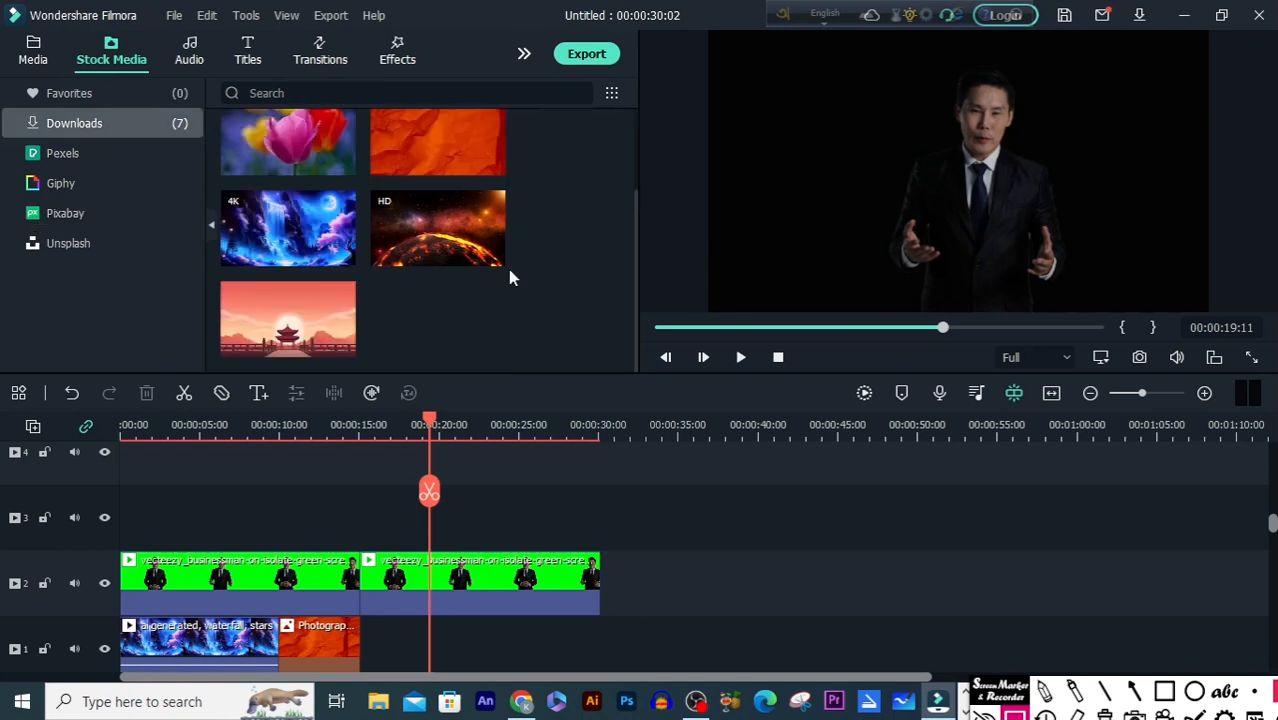
pyautogui.scroll(2, 385, 222)
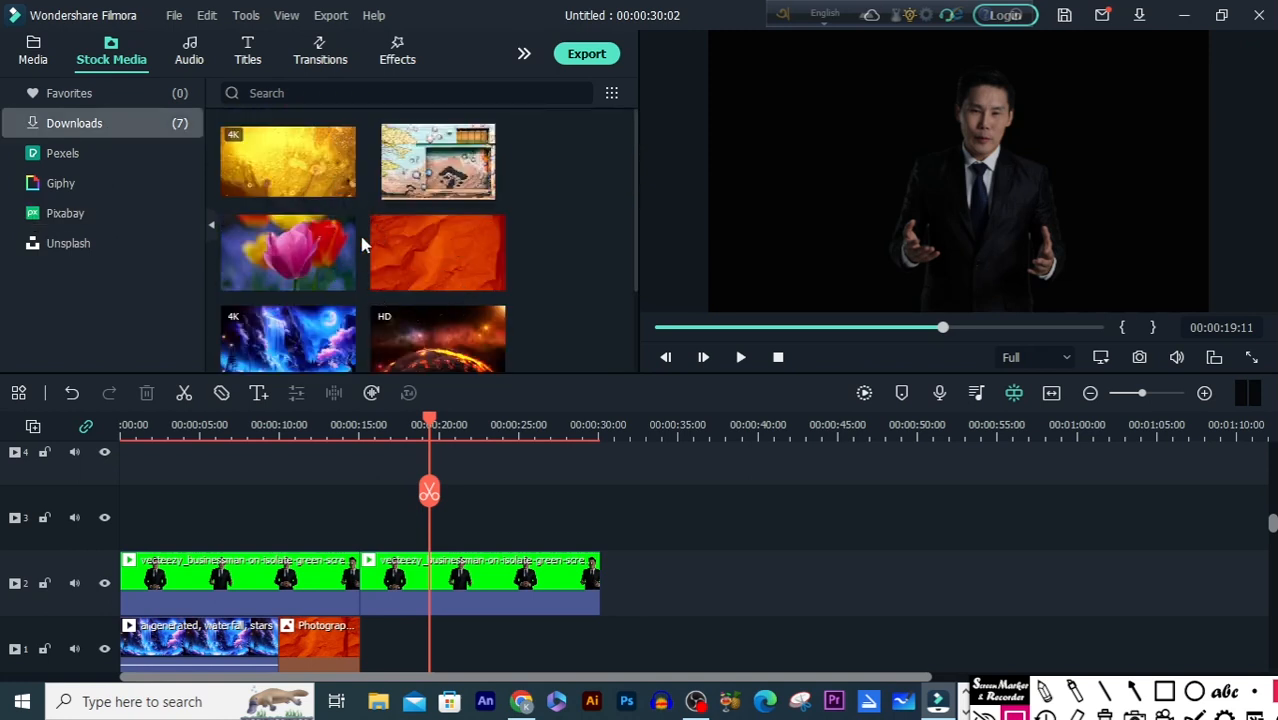
pyautogui.click(112, 213)
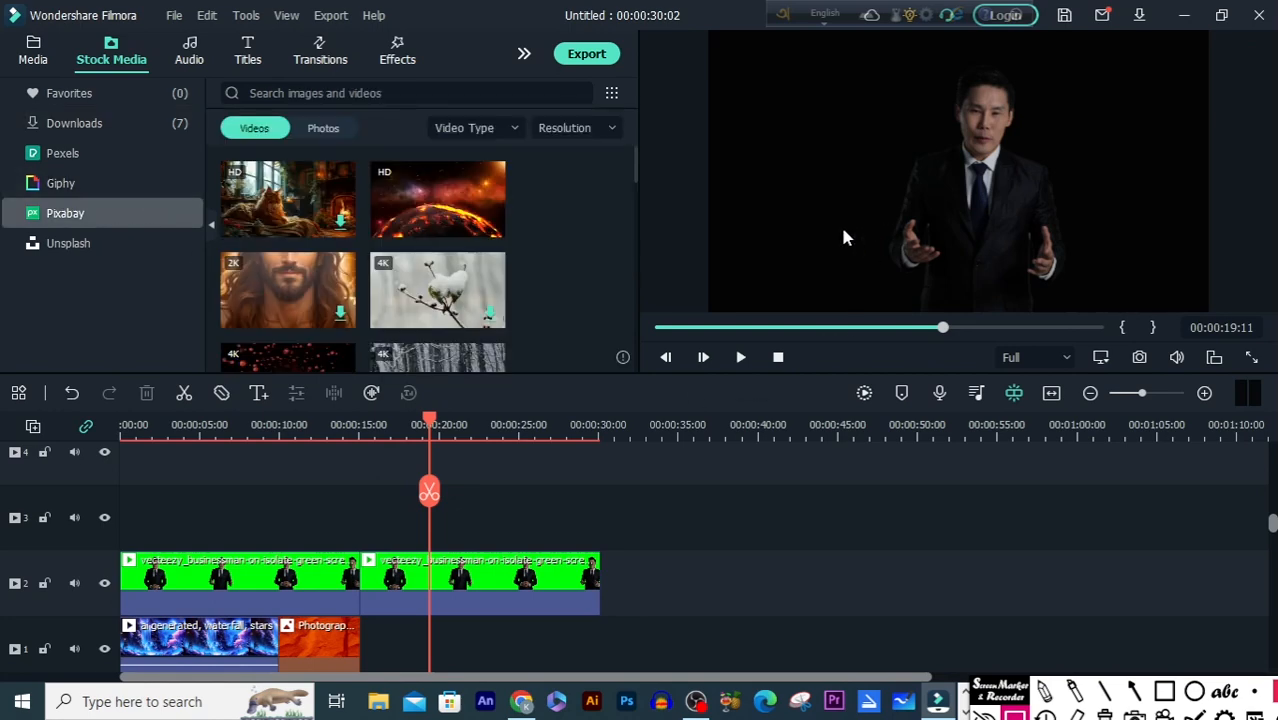
pyautogui.scroll(-3, 580, 268)
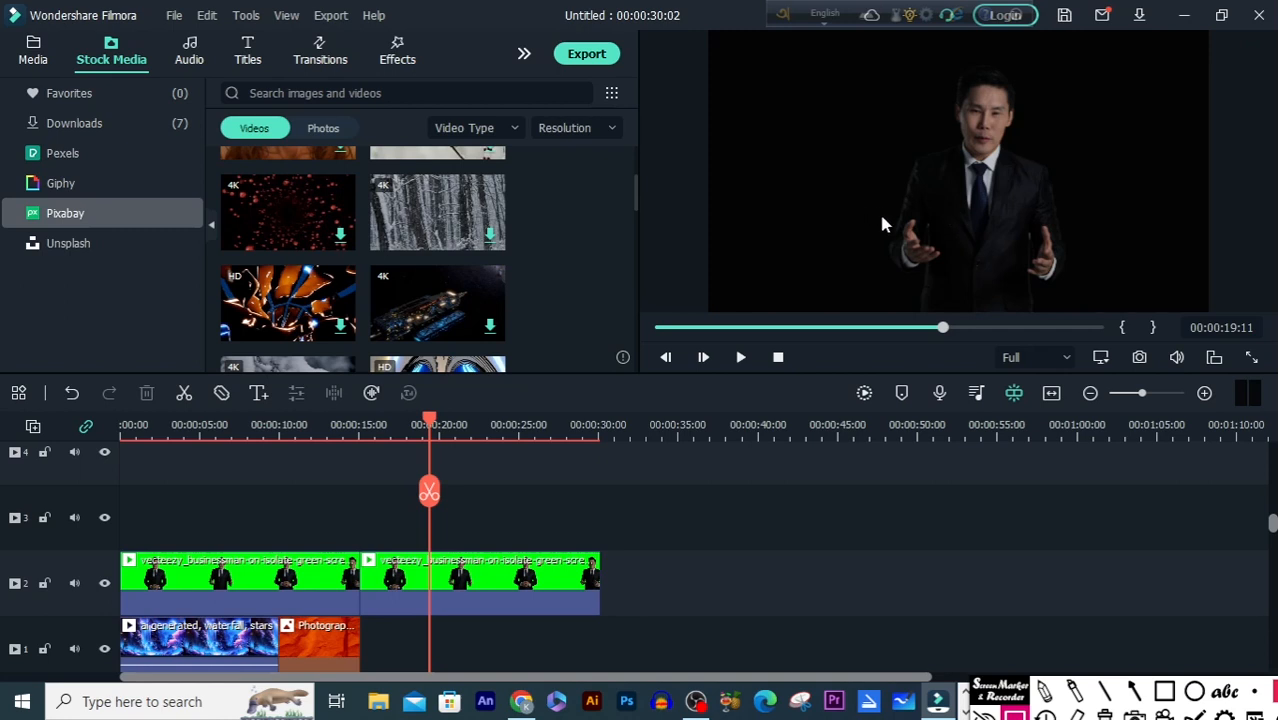
pyautogui.click(340, 236)
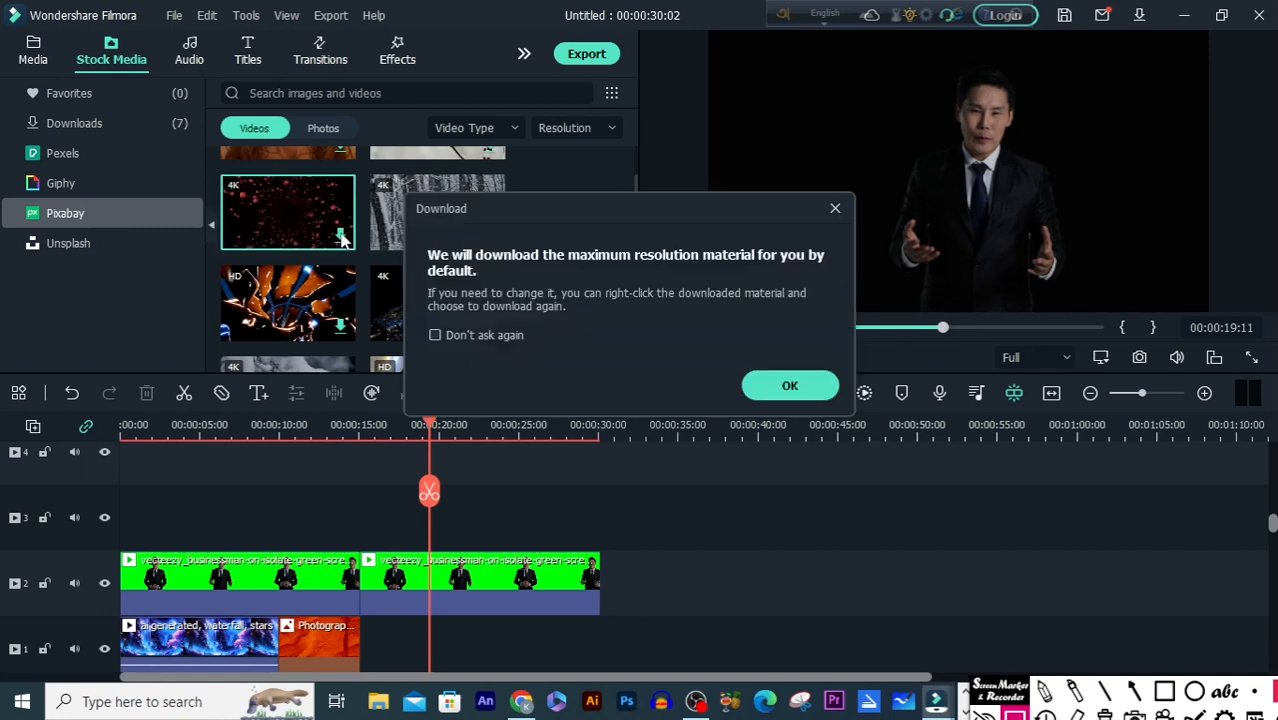
pyautogui.click(789, 390)
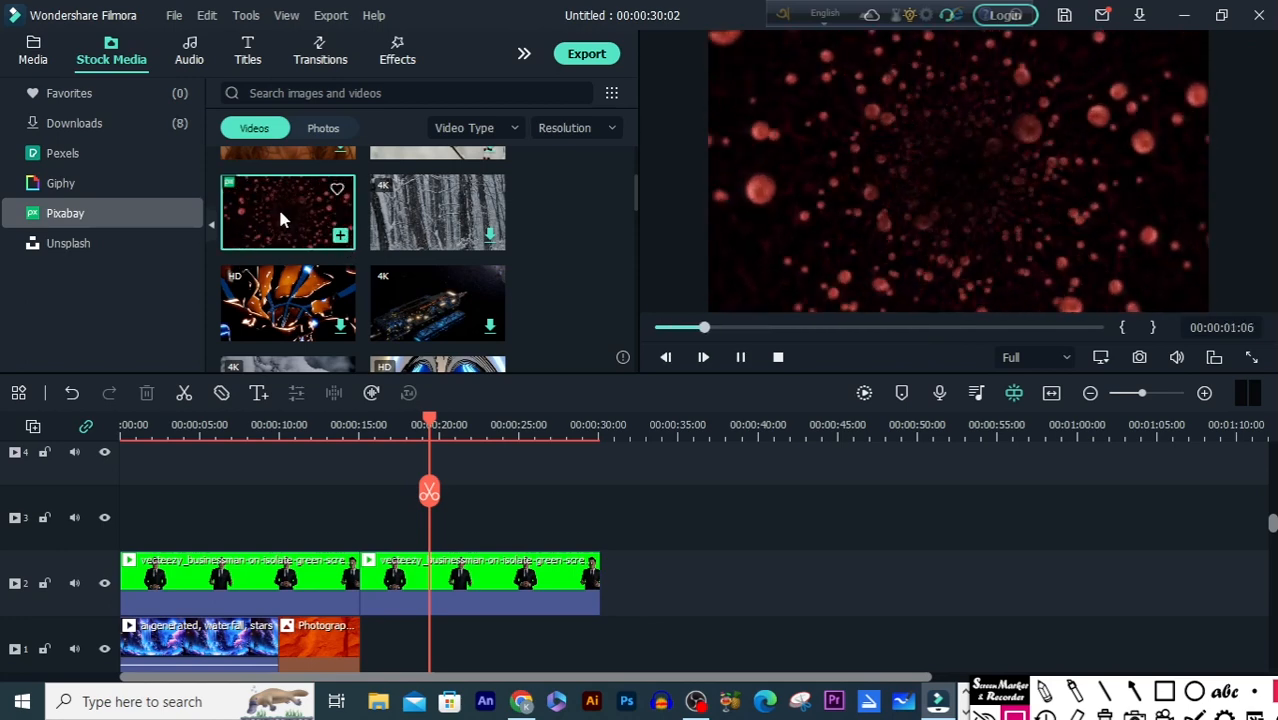
# Step: Place the red particles video on track 1 directly after the orange photo, without changing the project settings, and preview the composite
pyautogui.moveTo(280, 214); pyautogui.dragTo(365, 643)
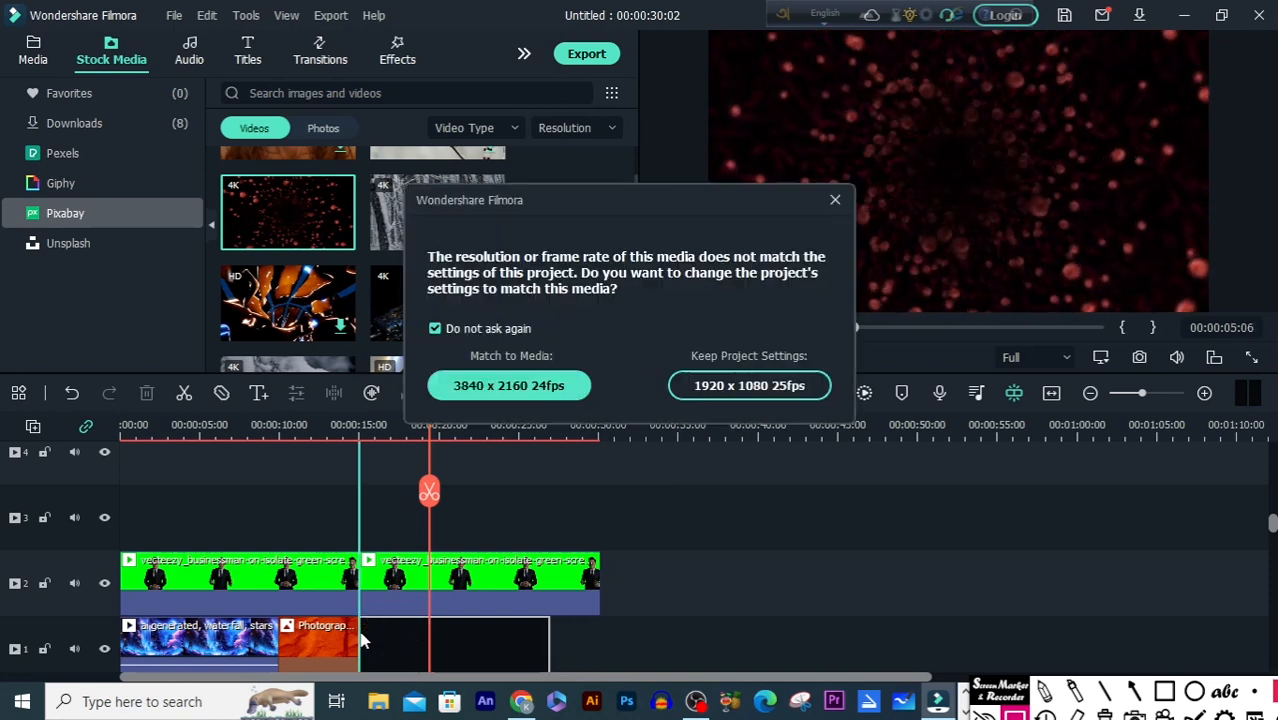
pyautogui.click(835, 200)
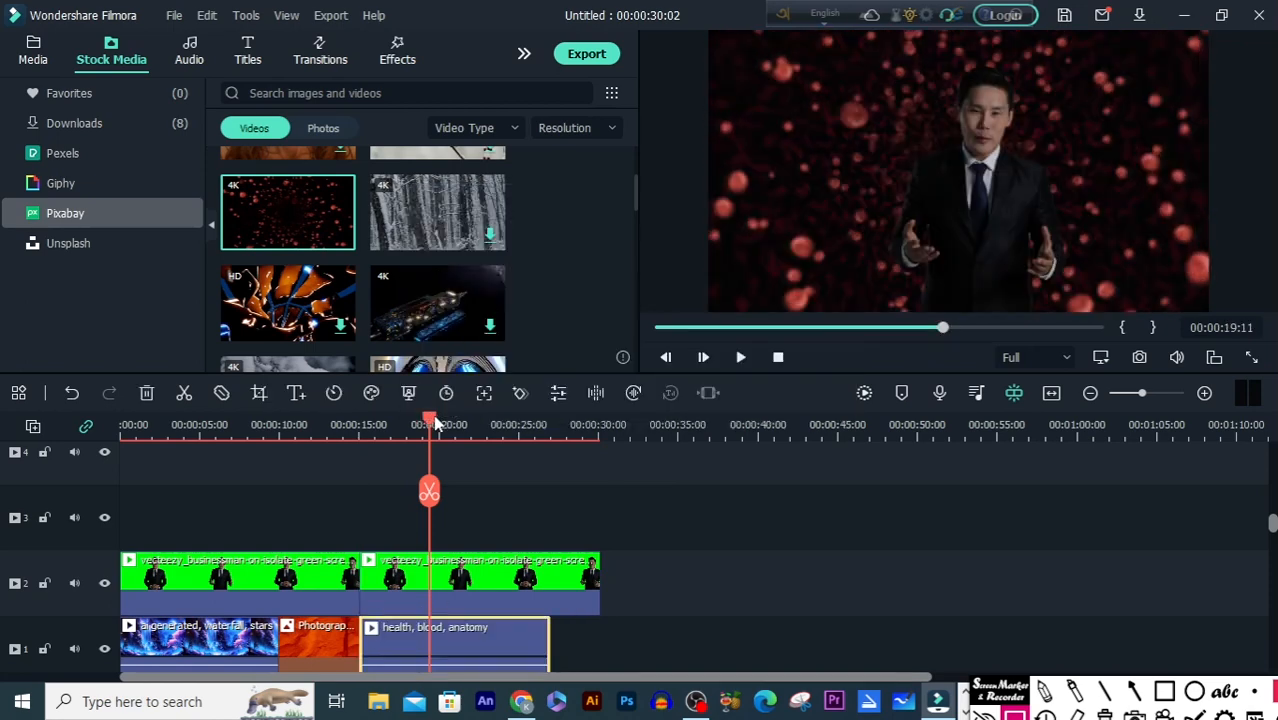
pyautogui.moveTo(429, 445); pyautogui.dragTo(408, 490)
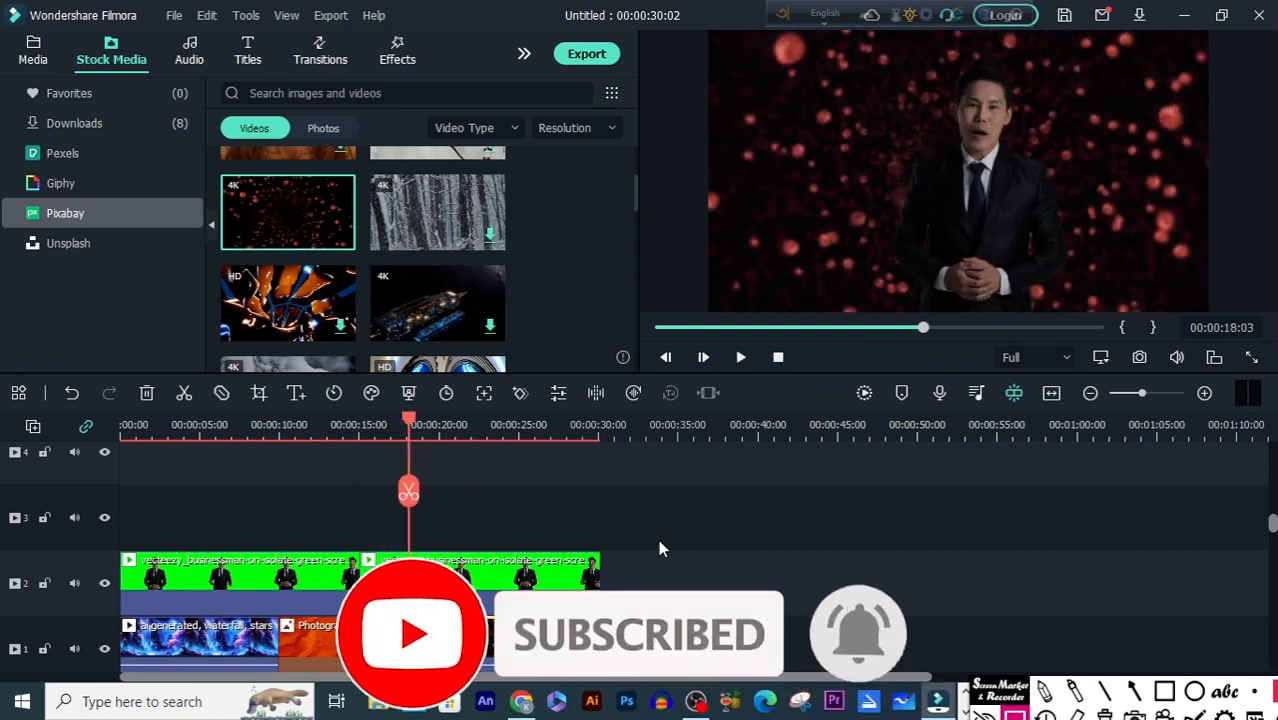
pyautogui.press('space')
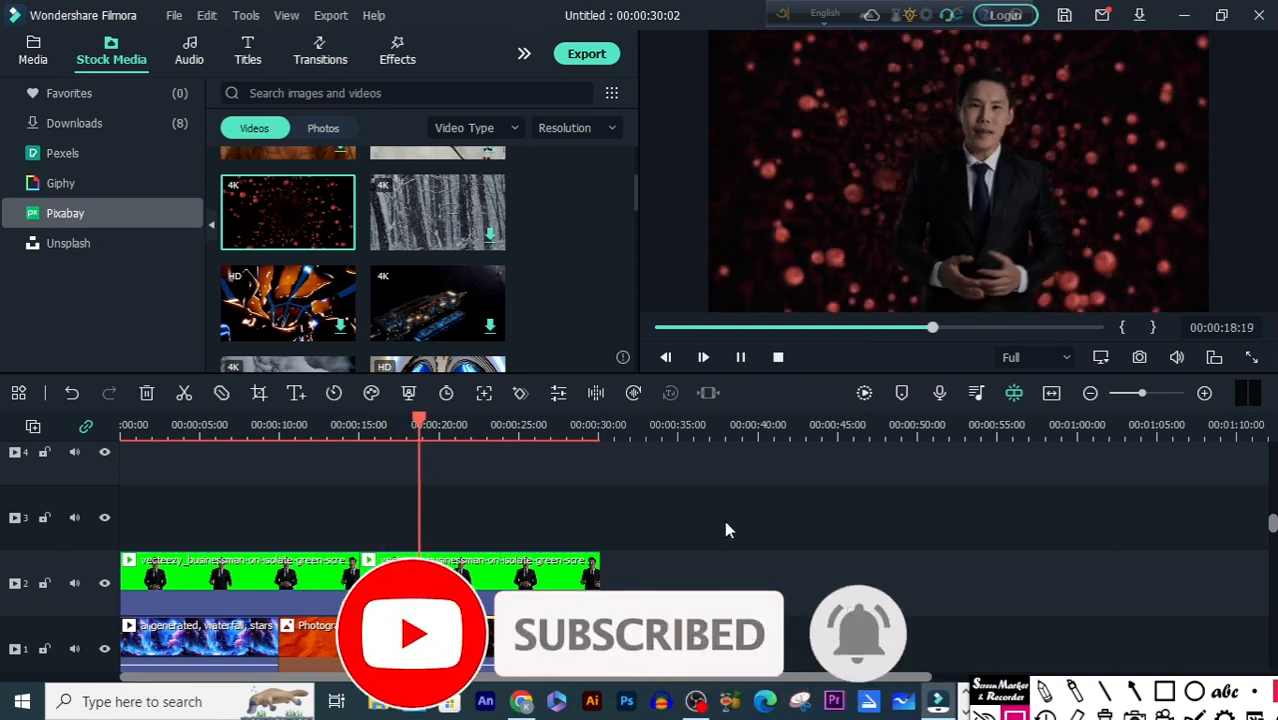
pyautogui.press('space')
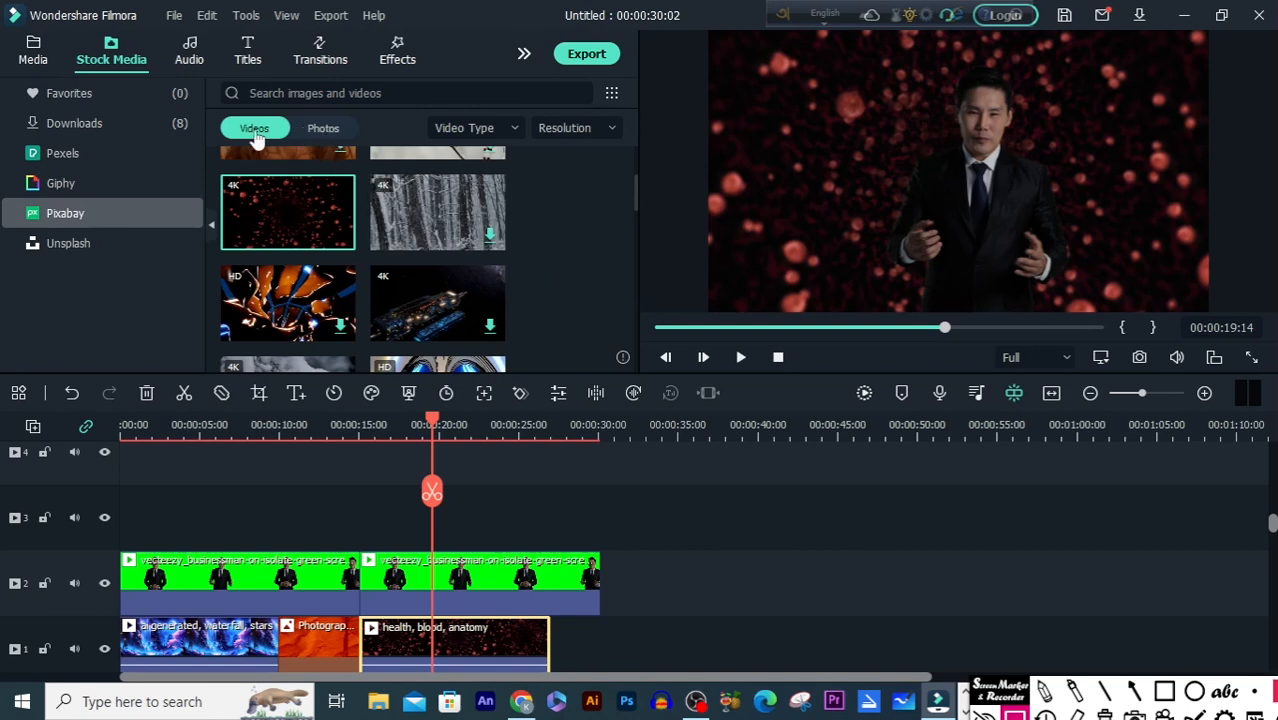
# Step: Download the snowy sunset photo from the Pixabay stock photos at maximum resolution
pyautogui.click(325, 138)
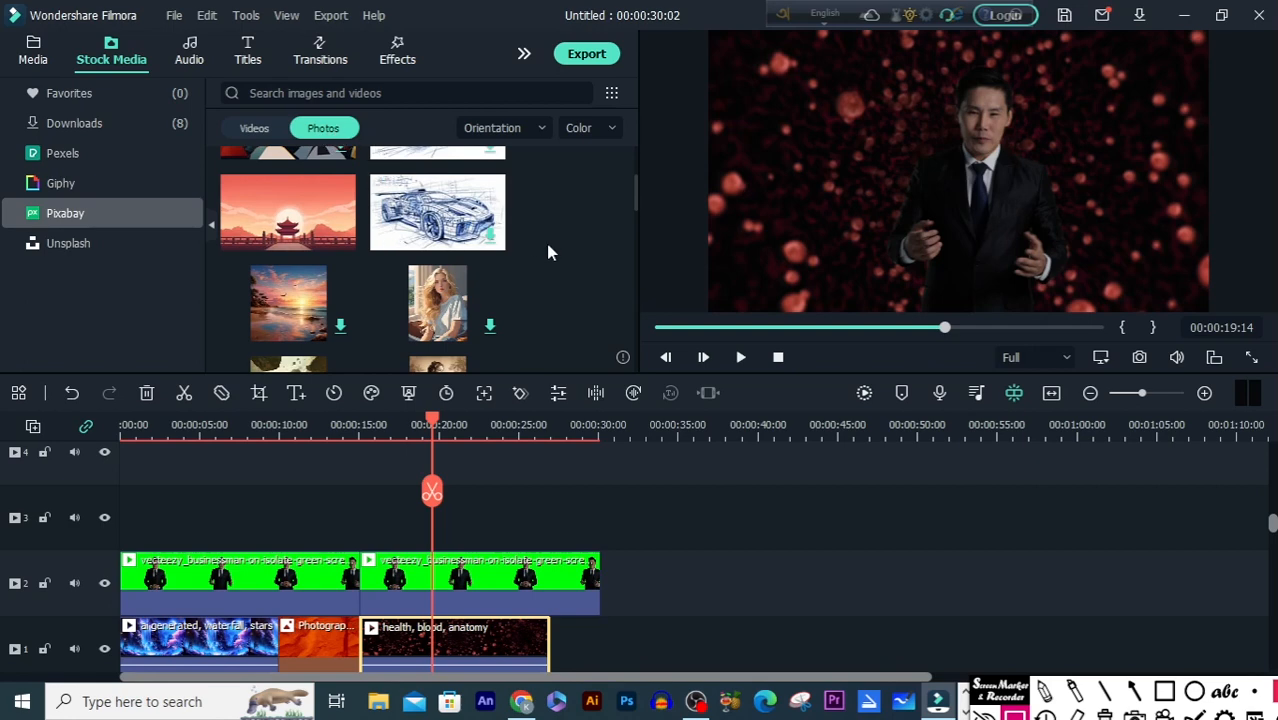
pyautogui.scroll(-5, 548, 252)
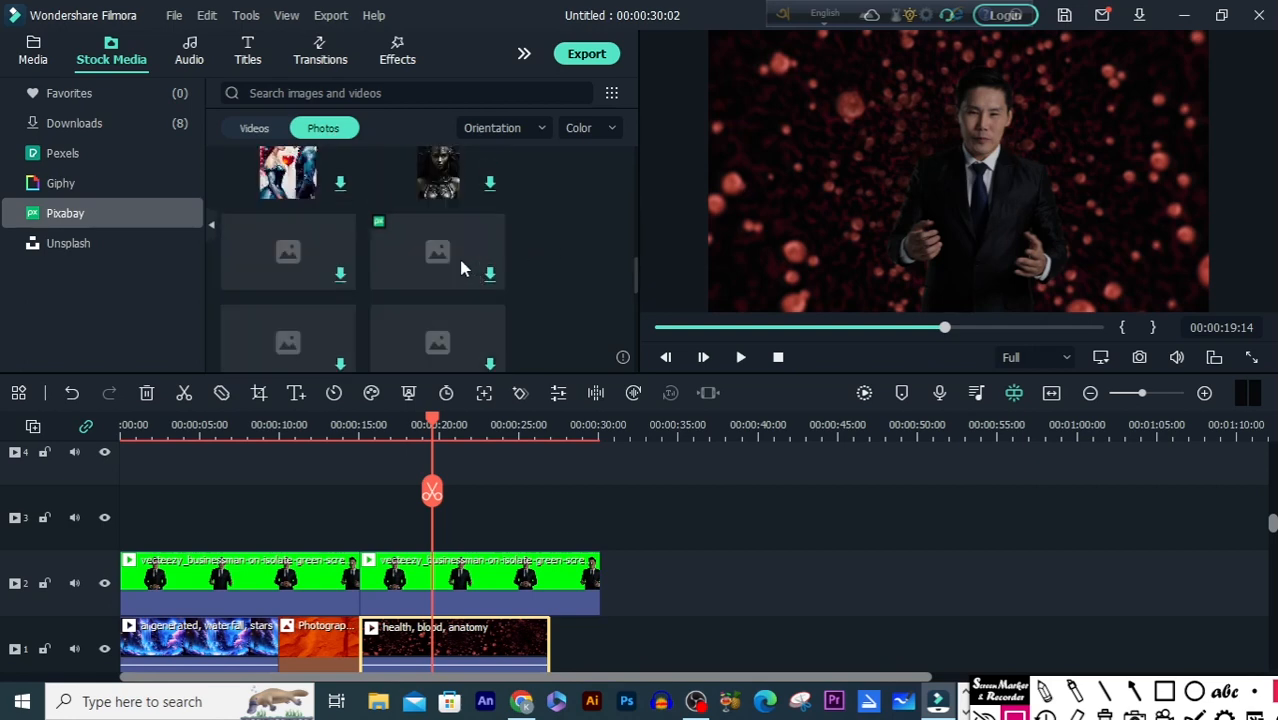
pyautogui.scroll(-3, 461, 265)
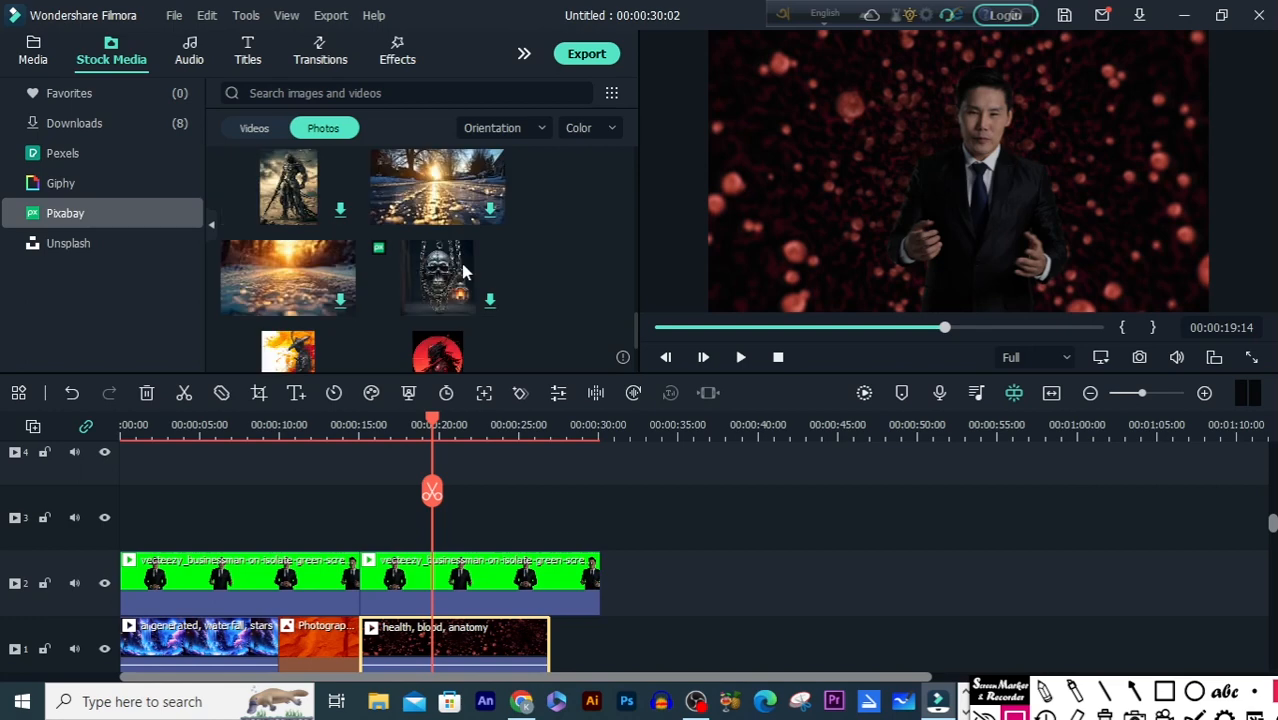
pyautogui.click(339, 304)
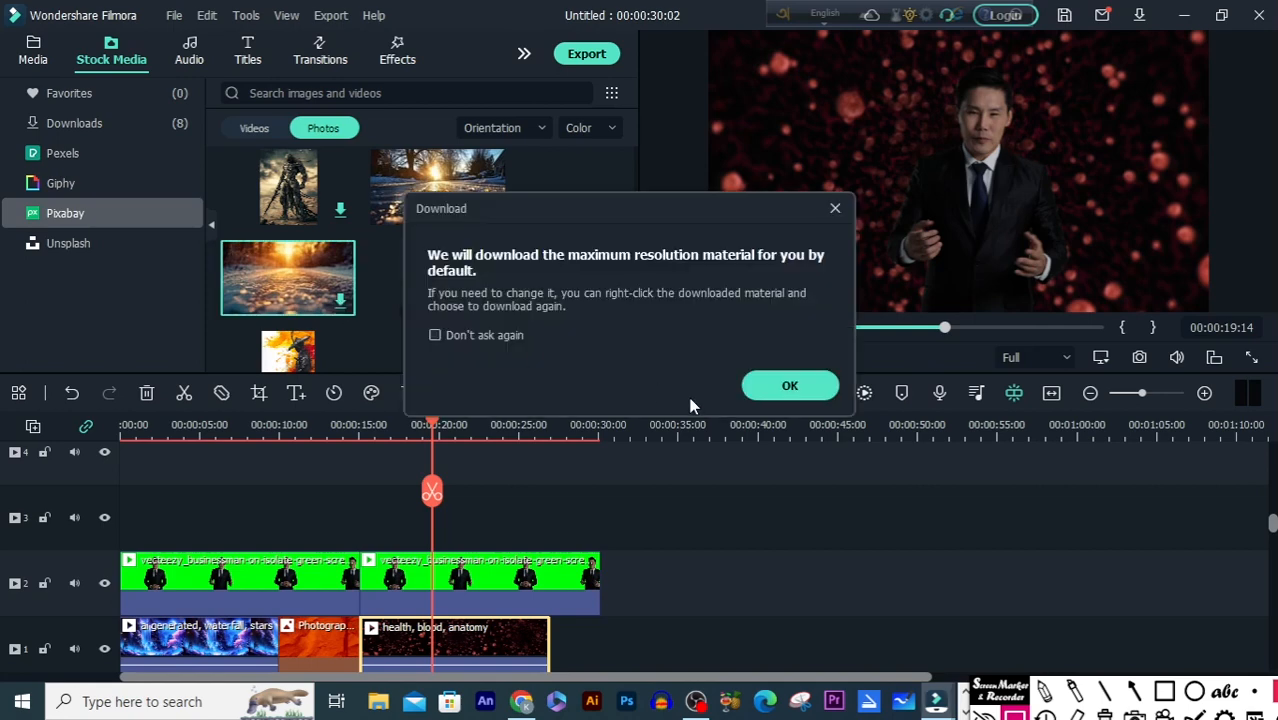
# Step: Place the snowy sunset photo on track 1 behind the last part of the second businessman clip, after the red particles video, and preview the composite
pyautogui.moveTo(328, 311)
pyautogui.mouseDown()
pyautogui.moveTo(493, 545)
pyautogui.moveTo(486, 640)
pyautogui.mouseUp()
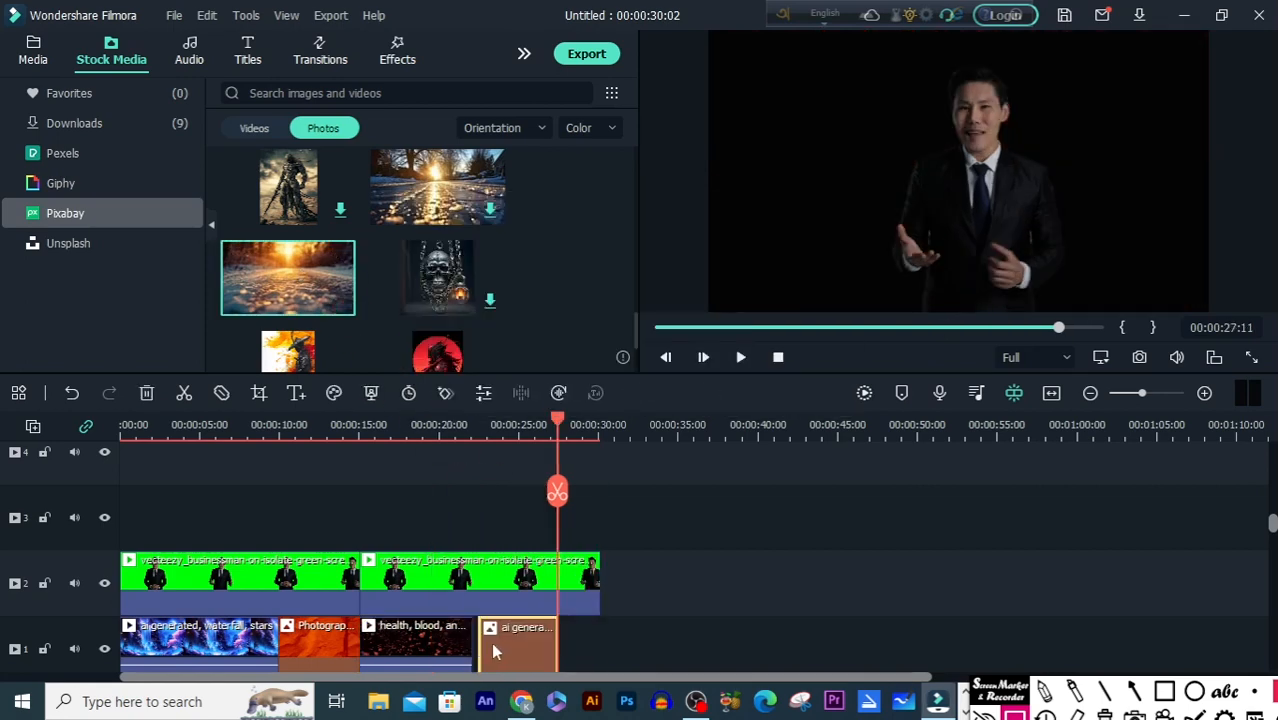
pyautogui.press('space')
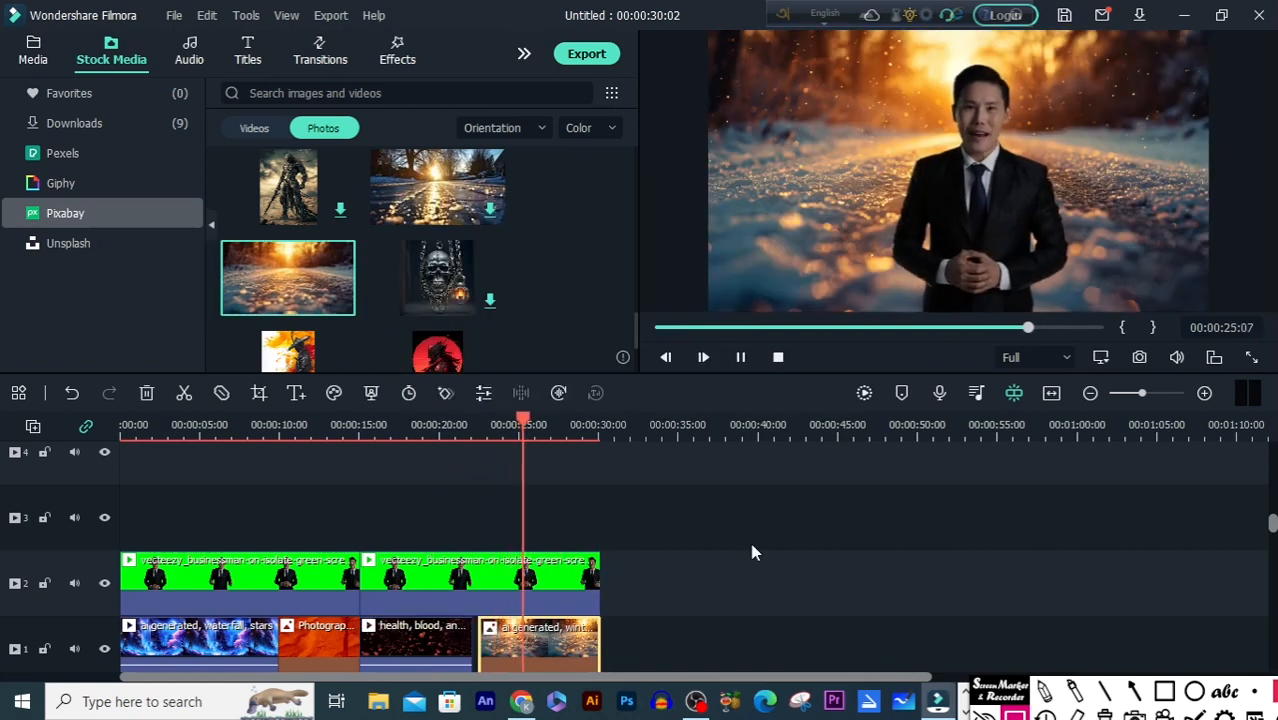
pyautogui.press('space')
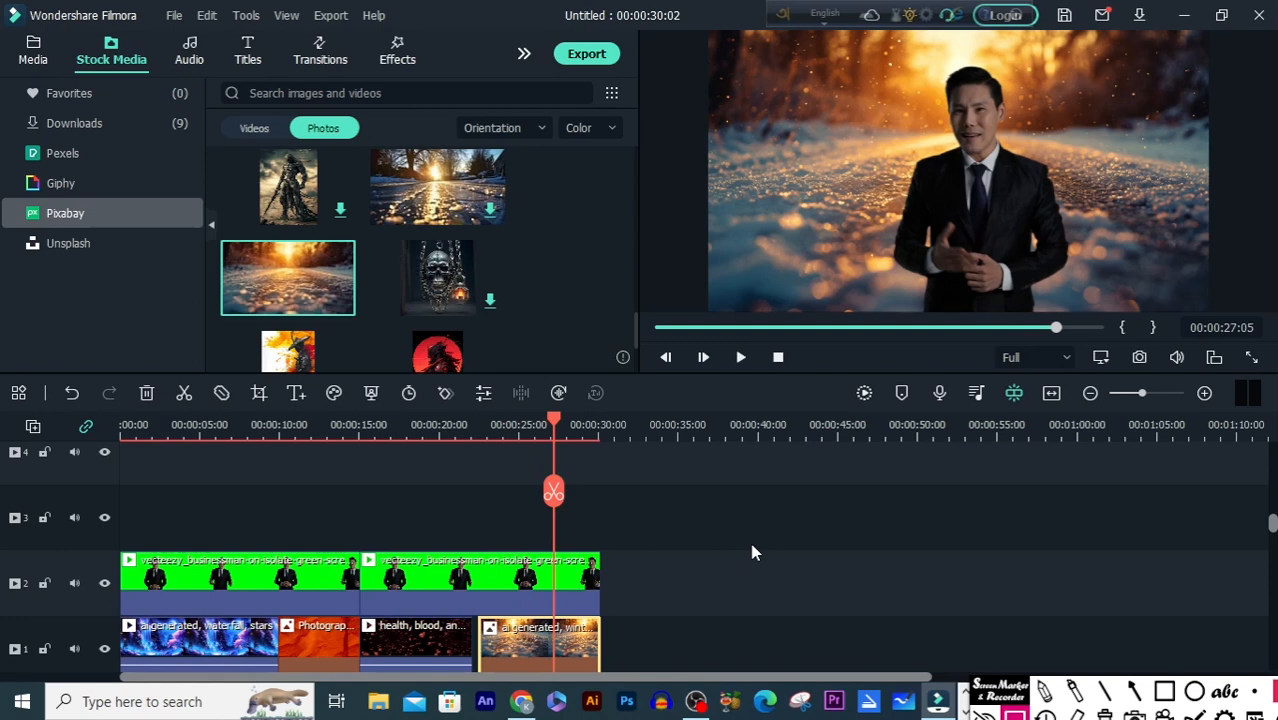
# Step: Add the downloaded Bell Ring Sounds Pack at about 22 seconds and Suspense Sound Effect at about 27 seconds to audio track 1
pyautogui.scroll(-1, 843, 583)
pyautogui.scroll(-1, 846, 580)
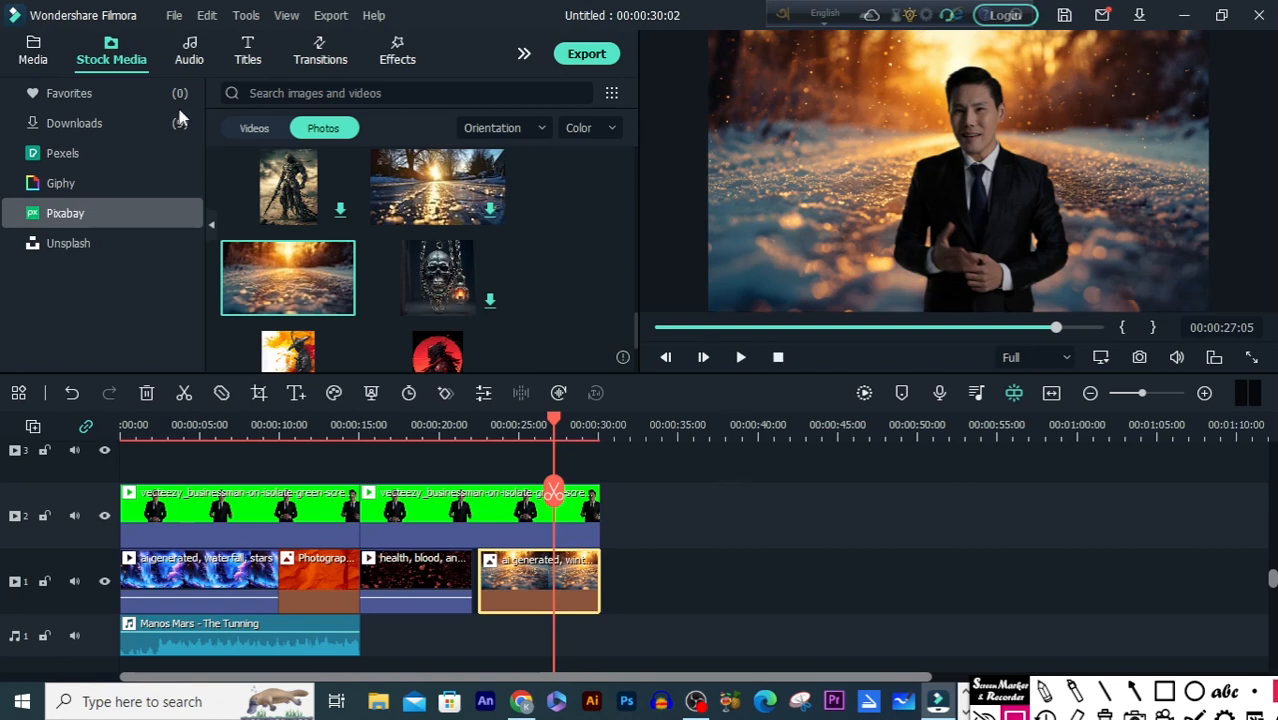
pyautogui.click(190, 52)
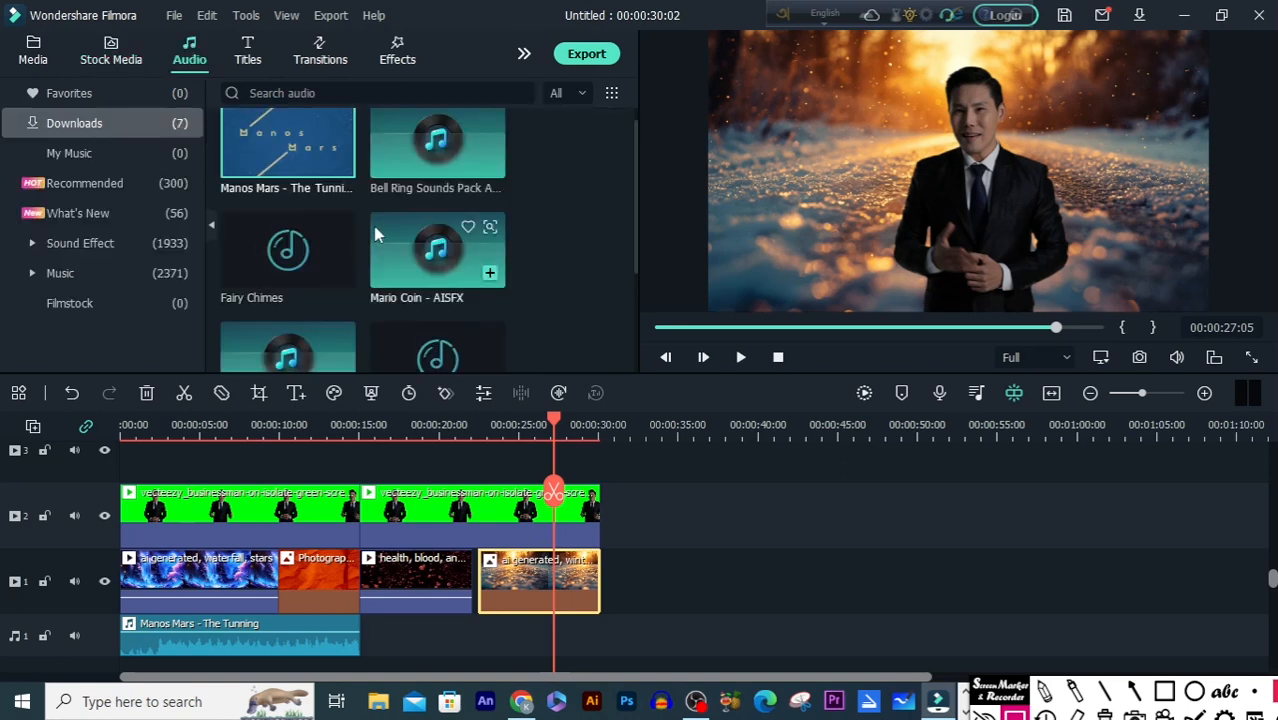
pyautogui.scroll(1, 373, 226)
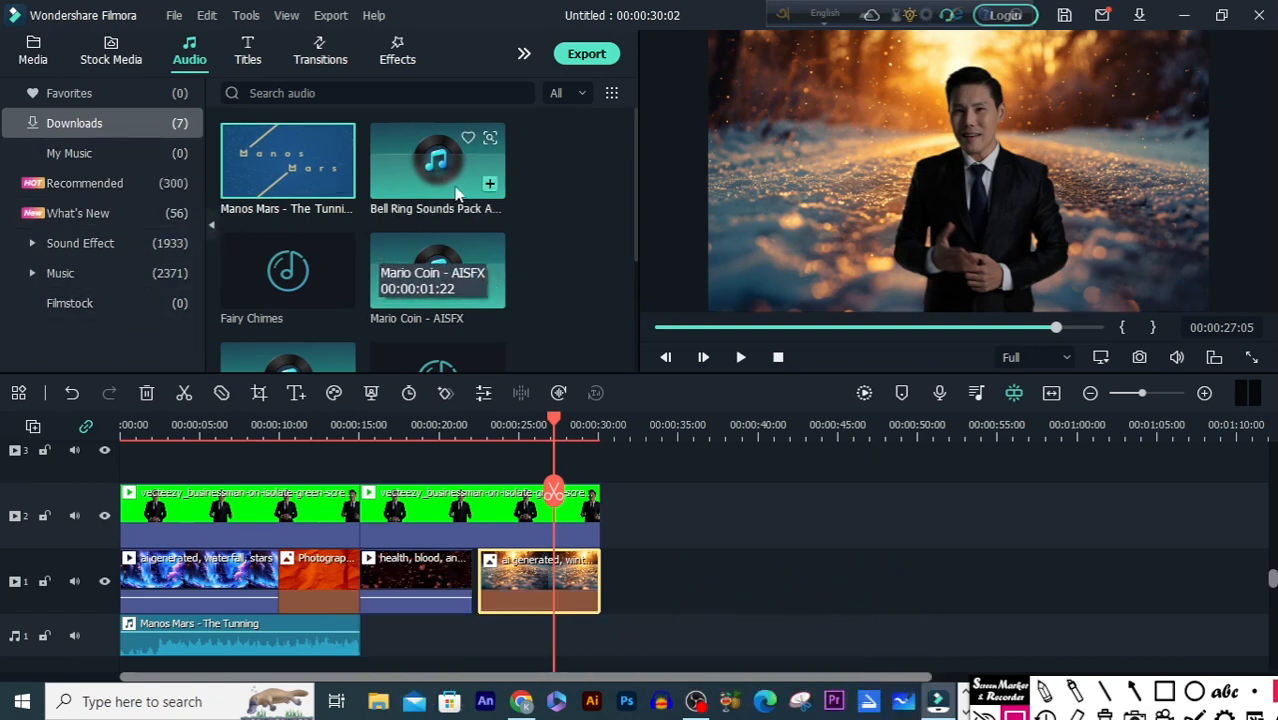
pyautogui.moveTo(457, 192); pyautogui.dragTo(499, 642)
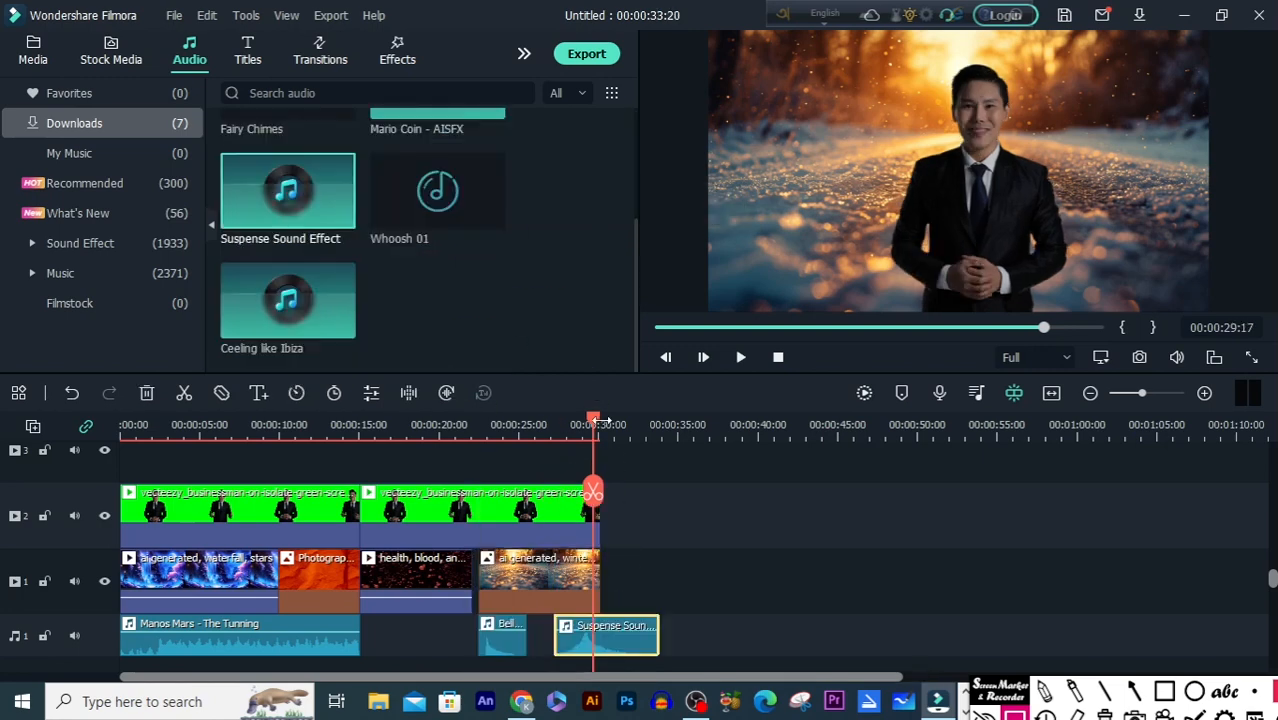
# Step: Play the composite from about 22 seconds to check the photo background with the bell sound, and return to the stock media library
pyautogui.moveTo(600, 421); pyautogui.dragTo(484, 421)
pyautogui.press('space')
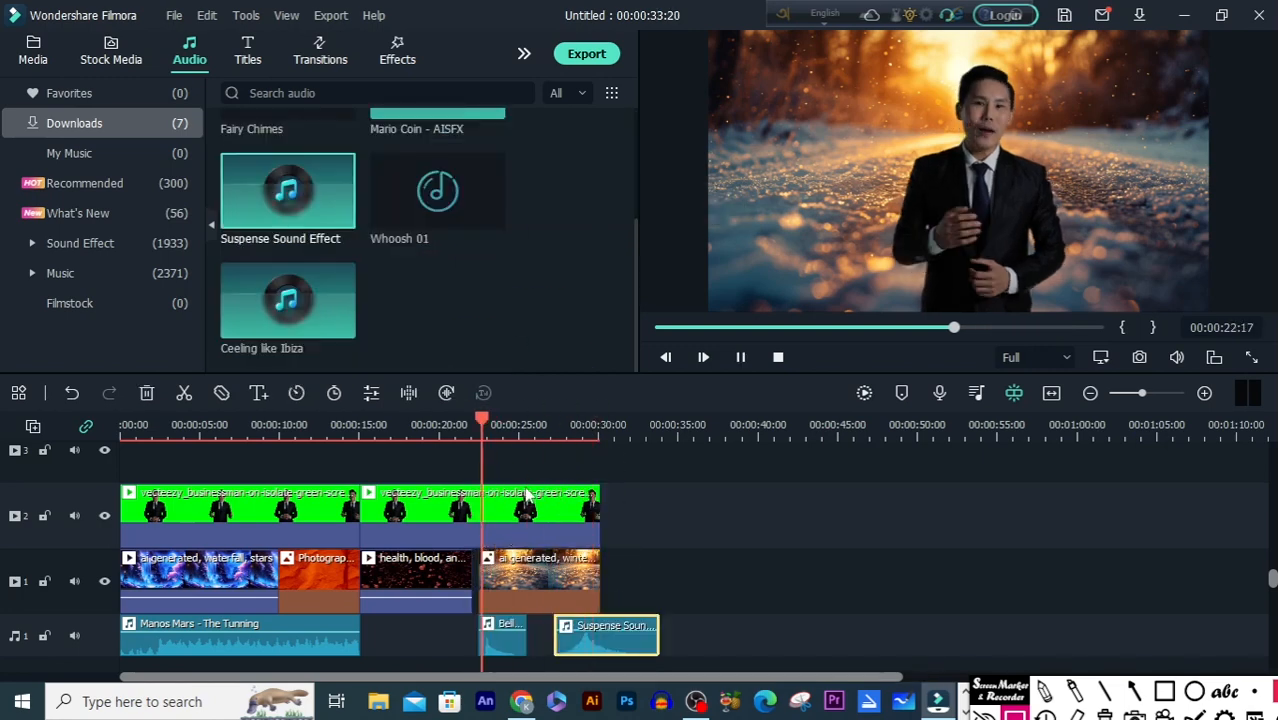
pyautogui.press('space')
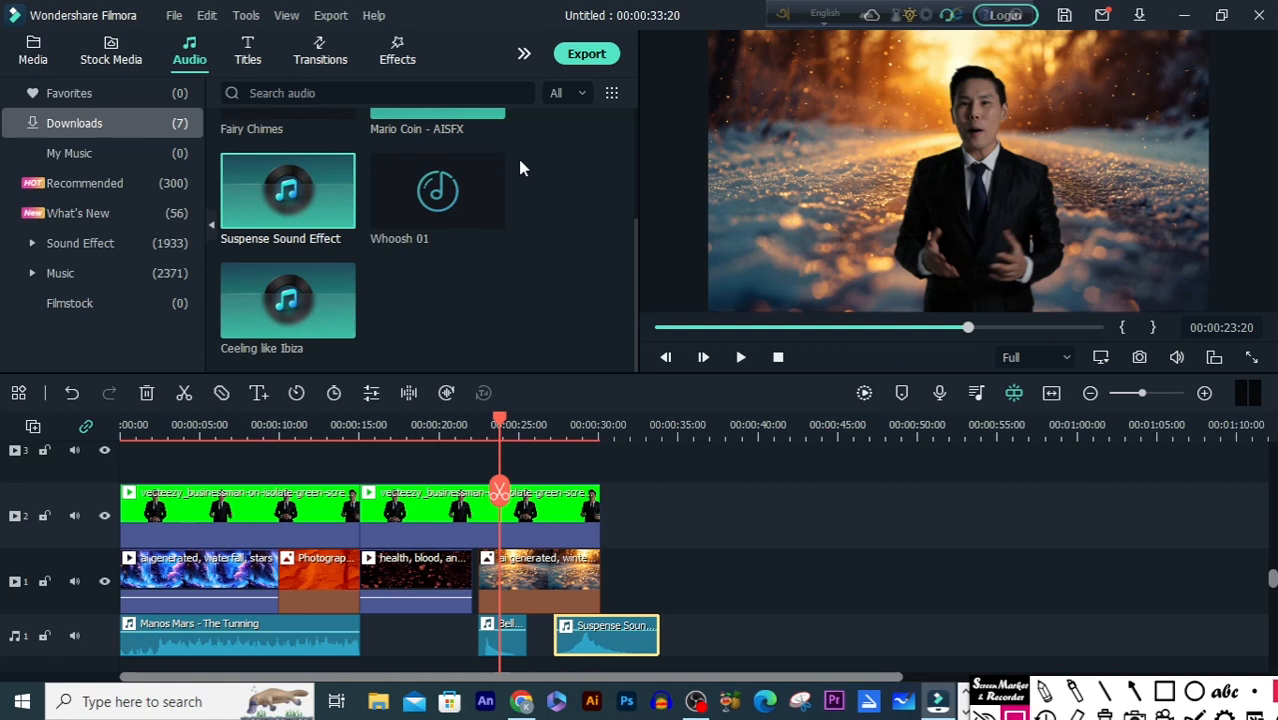
pyautogui.click(105, 50)
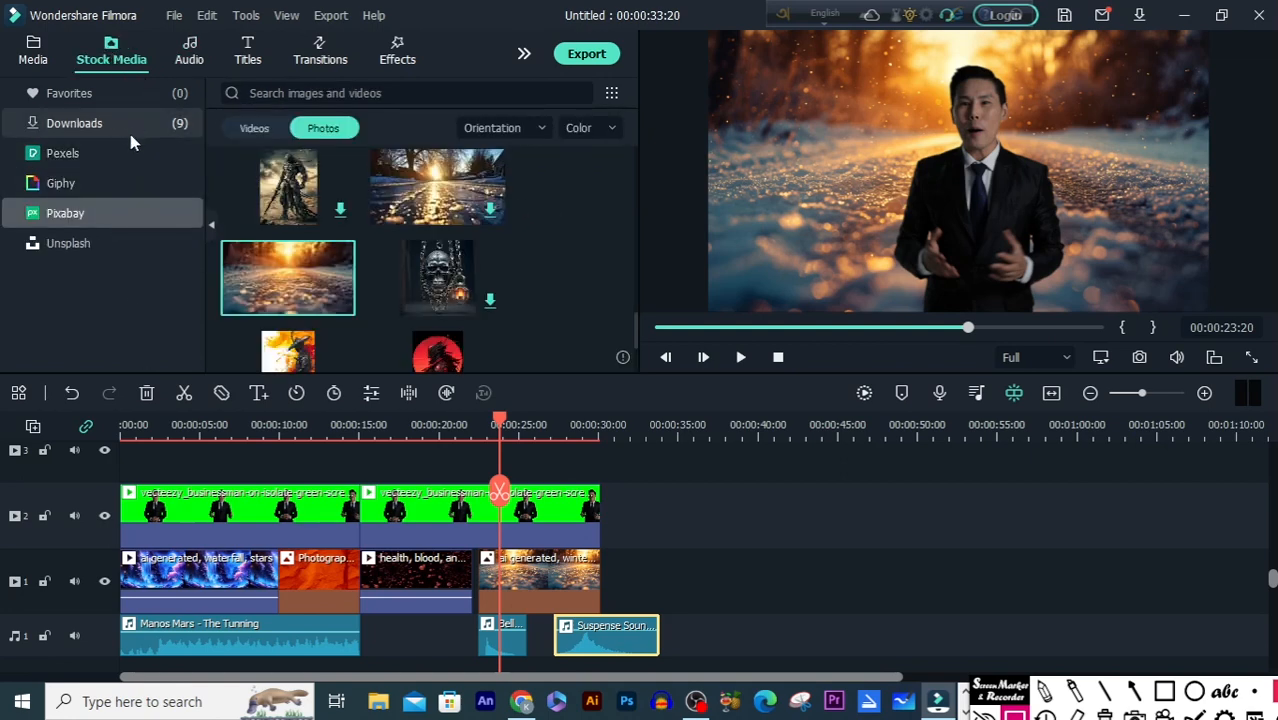